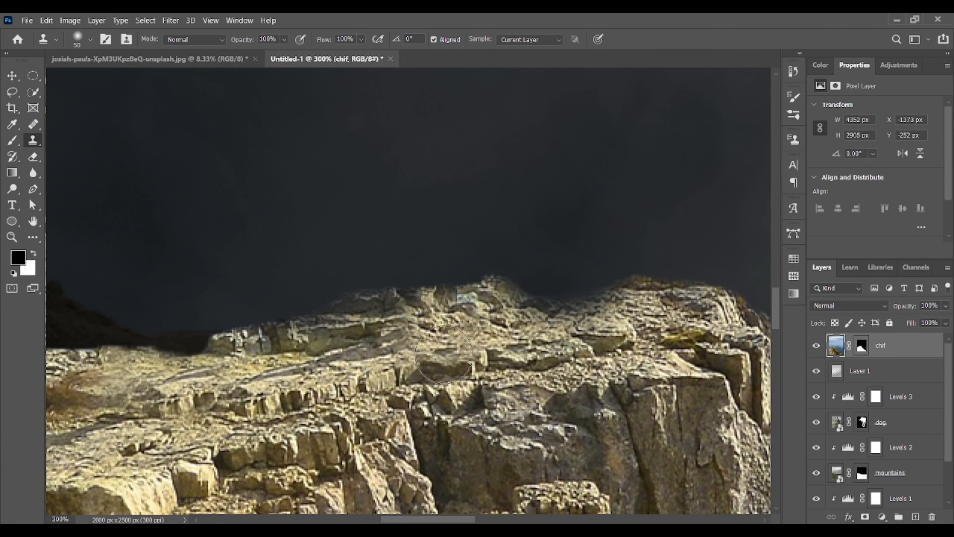
Clone nearby rock texture over the dark crevices near the middle of the cliff's upper surface
{"action": "left_click", "coordinate": [509, 326], "text": "alt"}
{"action": "left_click", "coordinate": [442, 367], "text": "alt"}
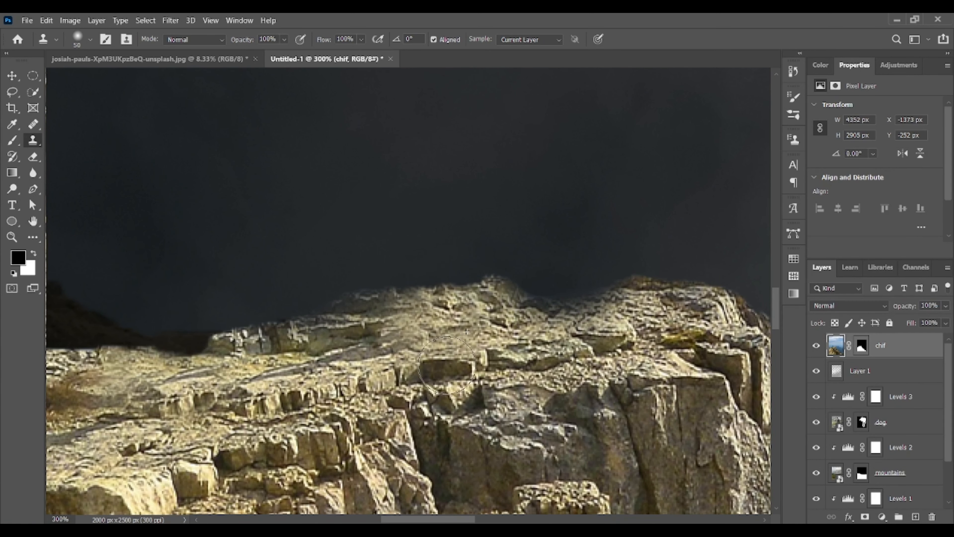
{"action": "key", "text": "v"}
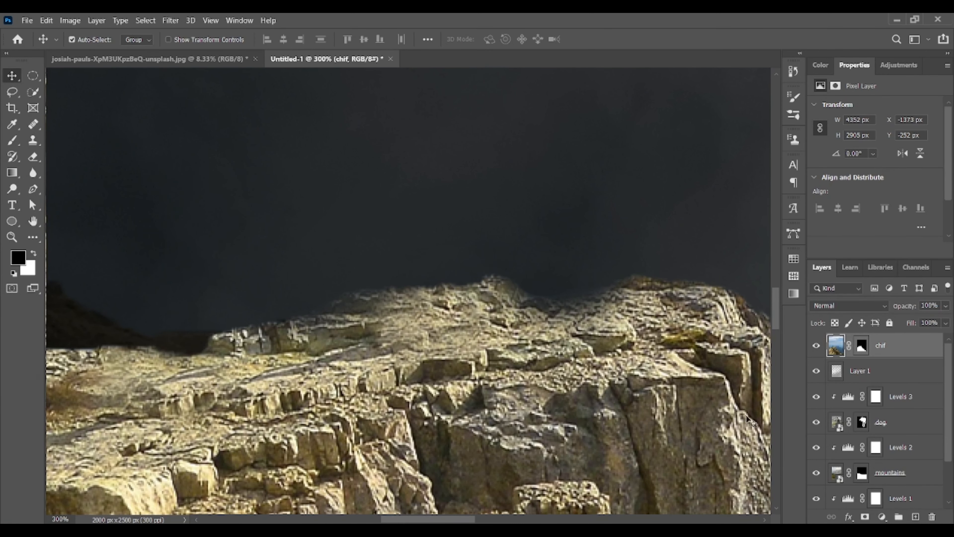
Add a Levels adjustment clipped to the cliff layer, with midtones about 0.55 and output white 70
{"action": "left_click", "coordinate": [859, 347]}
{"action": "scroll", "coordinate": [356, 308], "scroll_direction": "down", "scroll_amount": 5}
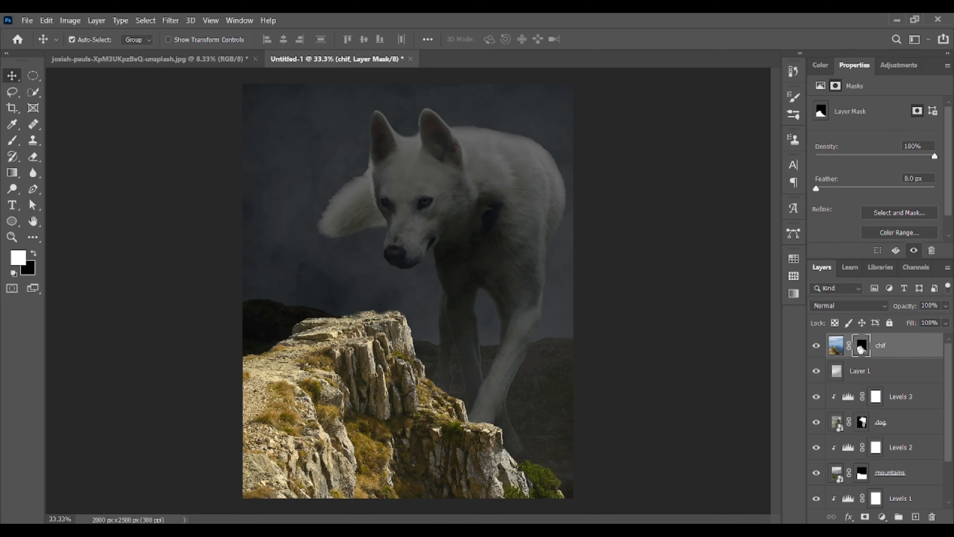
{"action": "left_click", "coordinate": [899, 65]}
{"action": "left_click", "coordinate": [856, 93]}
{"action": "right_click", "coordinate": [860, 348]}
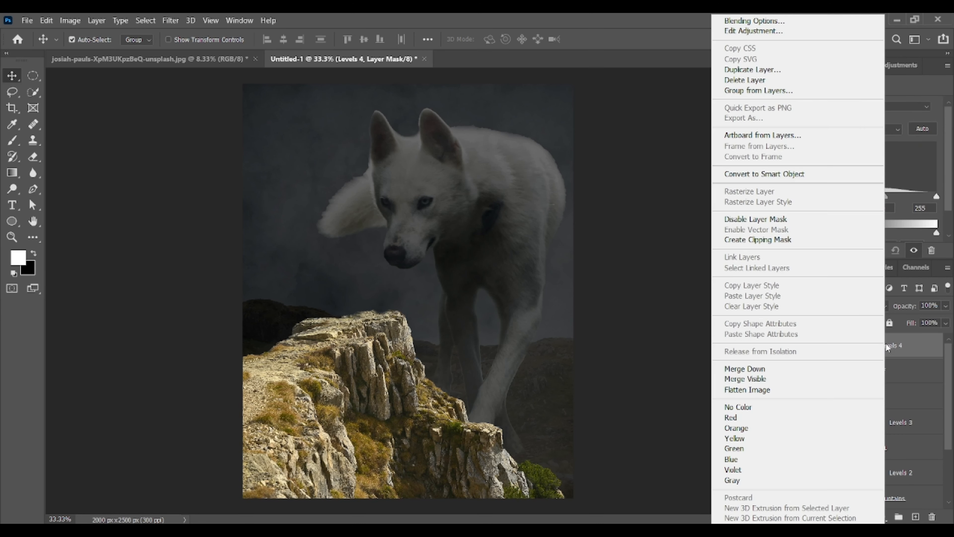
{"action": "left_click", "coordinate": [746, 241]}
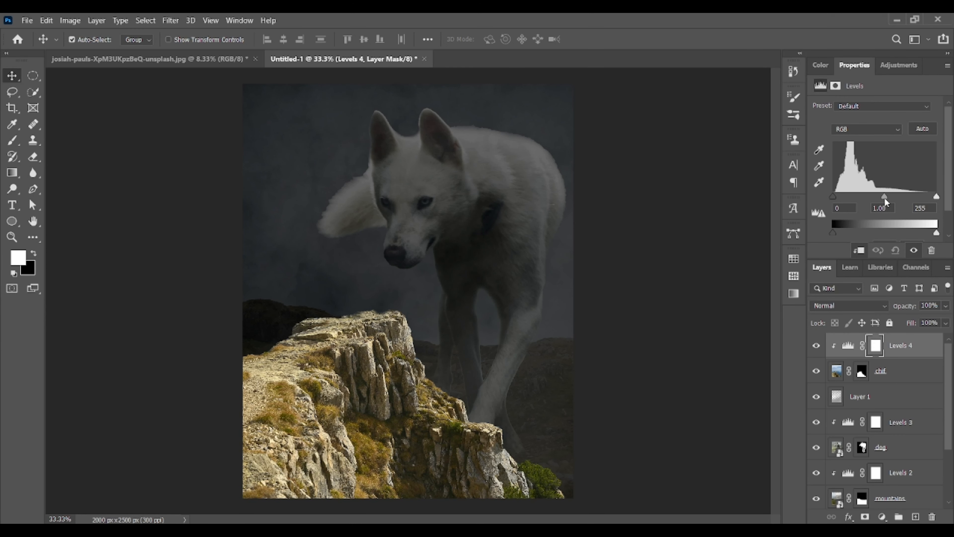
{"action": "left_click_drag", "start_coordinate": [885, 198], "coordinate": [868, 213]}
{"action": "scroll", "coordinate": [921, 218], "scroll_direction": "down", "scroll_amount": 1}
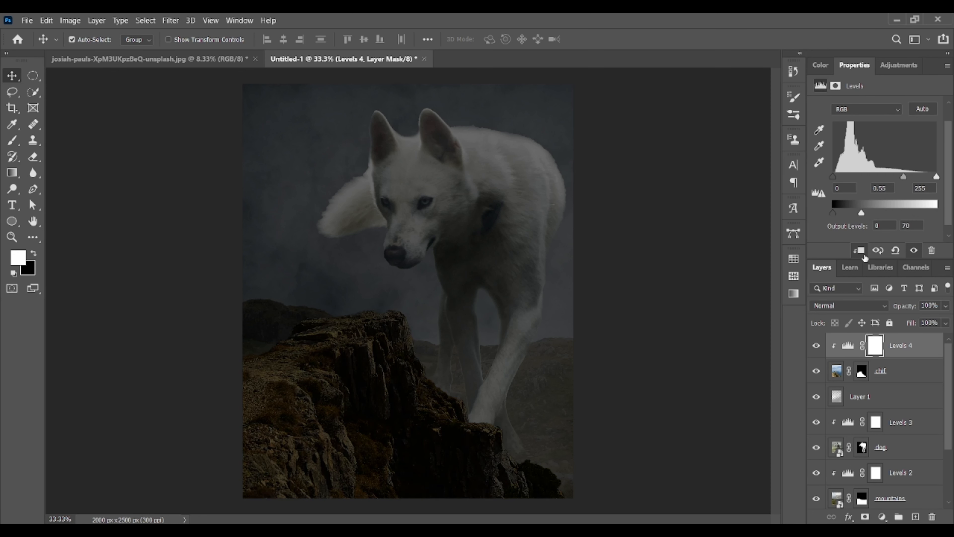
Add a Curves adjustment clipped to the cliff and shape an S-curve with raised highlights and lowered shadows
{"action": "left_click", "coordinate": [819, 65]}
{"action": "left_click", "coordinate": [849, 345]}
{"action": "left_click", "coordinate": [899, 65]}
{"action": "left_click", "coordinate": [853, 96]}
{"action": "left_click", "coordinate": [859, 250]}
{"action": "left_click_drag", "start_coordinate": [906, 162], "coordinate": [907, 156]}
{"action": "left_click_drag", "start_coordinate": [868, 198], "coordinate": [870, 206]}
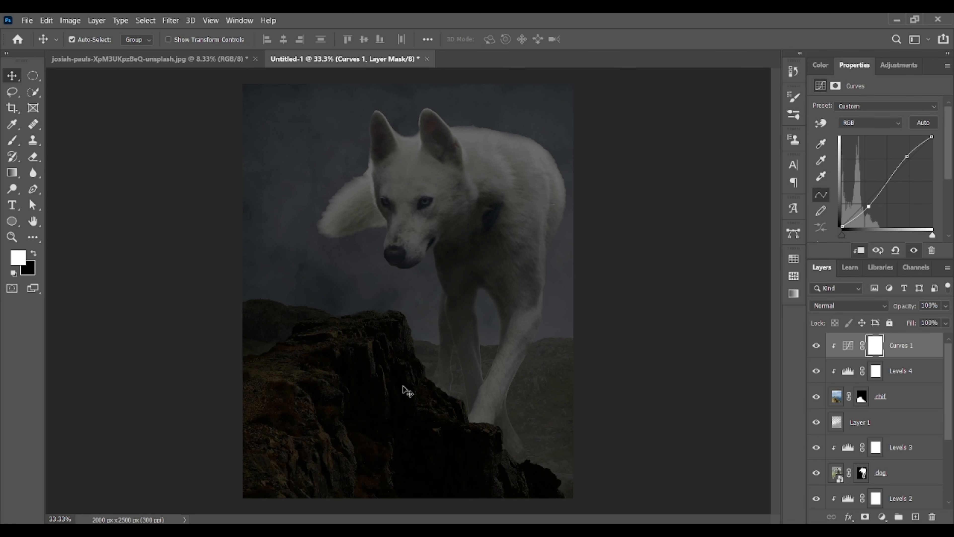
Erase the Curves mask over the cliff top with a soft 64 px eraser and compare the adjustment on and off
{"action": "left_click", "coordinate": [829, 68]}
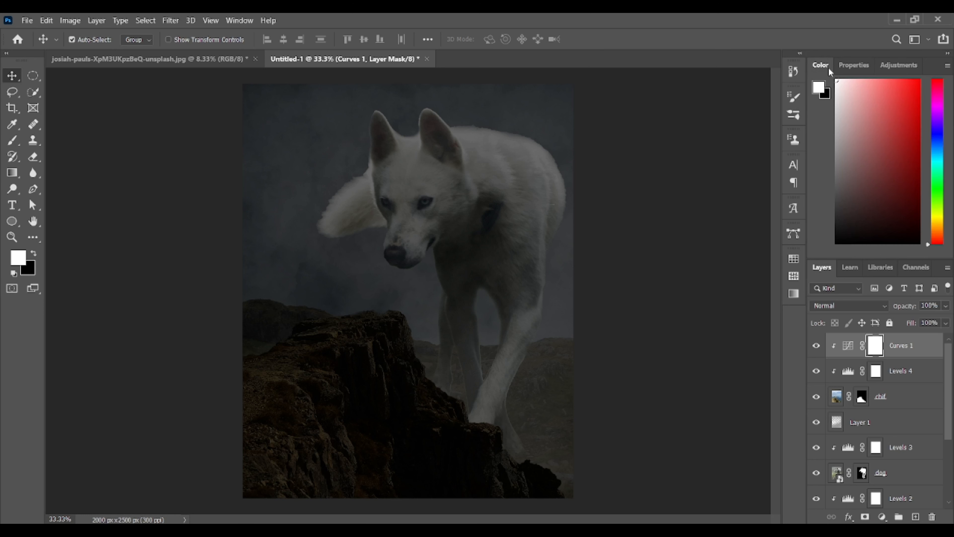
{"action": "left_click", "coordinate": [29, 158]}
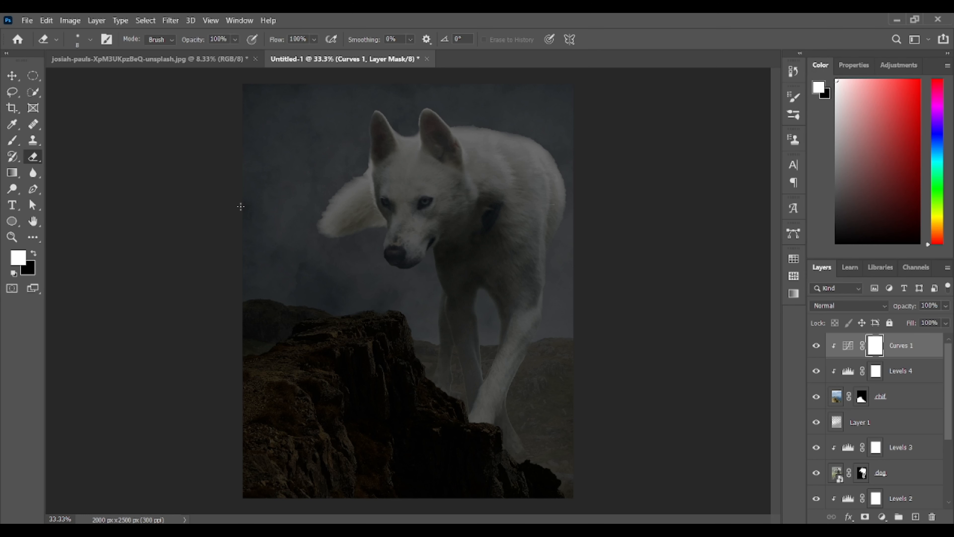
{"action": "left_click", "coordinate": [91, 39]}
{"action": "left_click", "coordinate": [80, 77]}
{"action": "key", "text": "bracketright"}
{"action": "key", "text": "bracketright"}
{"action": "key", "text": "bracketright"}
{"action": "key", "text": "bracketright"}
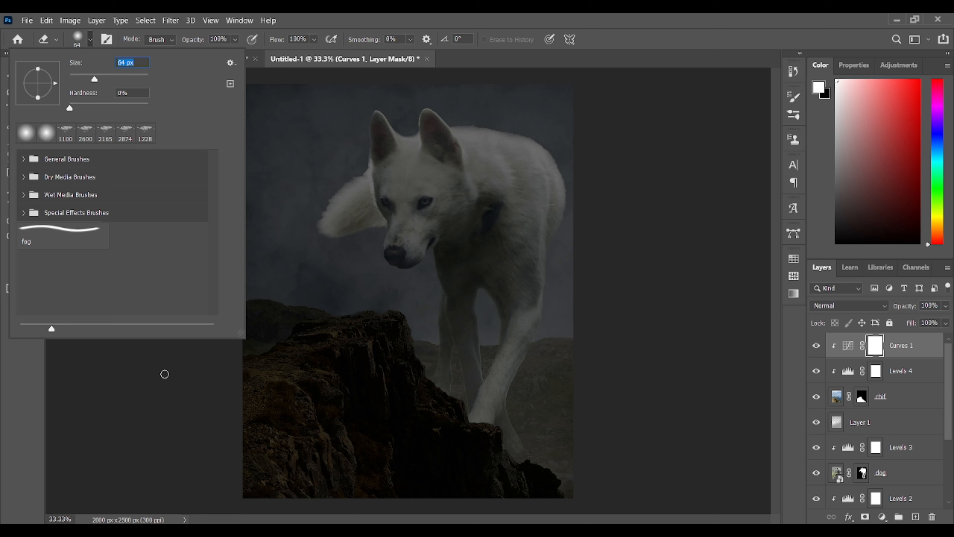
{"action": "left_click", "coordinate": [165, 374]}
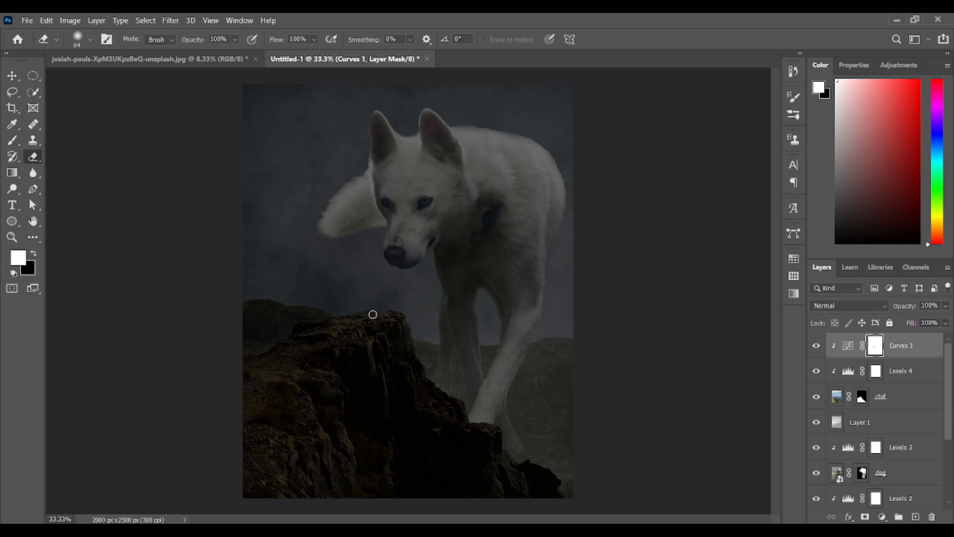
{"action": "left_click", "coordinate": [819, 346]}
{"action": "left_click", "coordinate": [819, 346]}
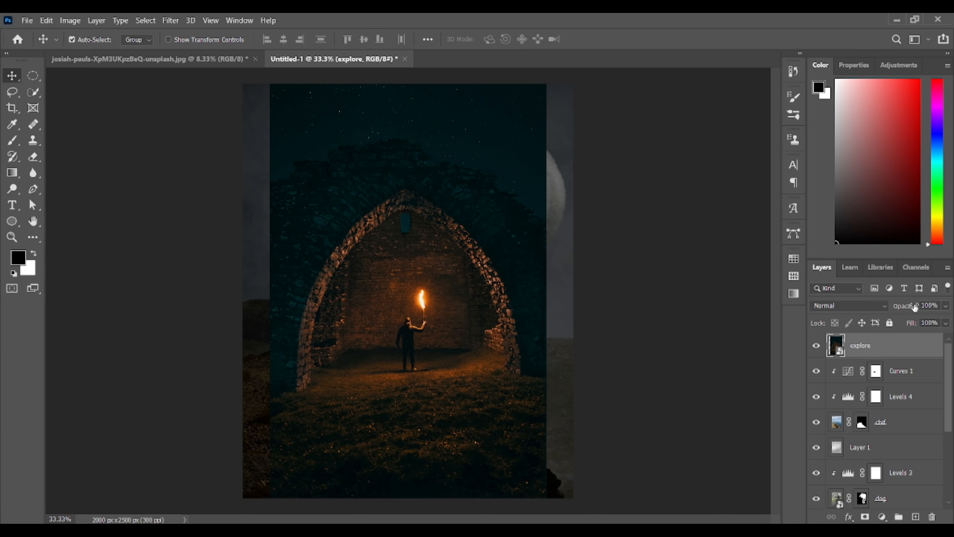
Lower the explore layer's opacity, place the torch bearer on the cliff top, and restore the opacity to 100%
{"action": "left_click_drag", "start_coordinate": [915, 307], "coordinate": [888, 312]}
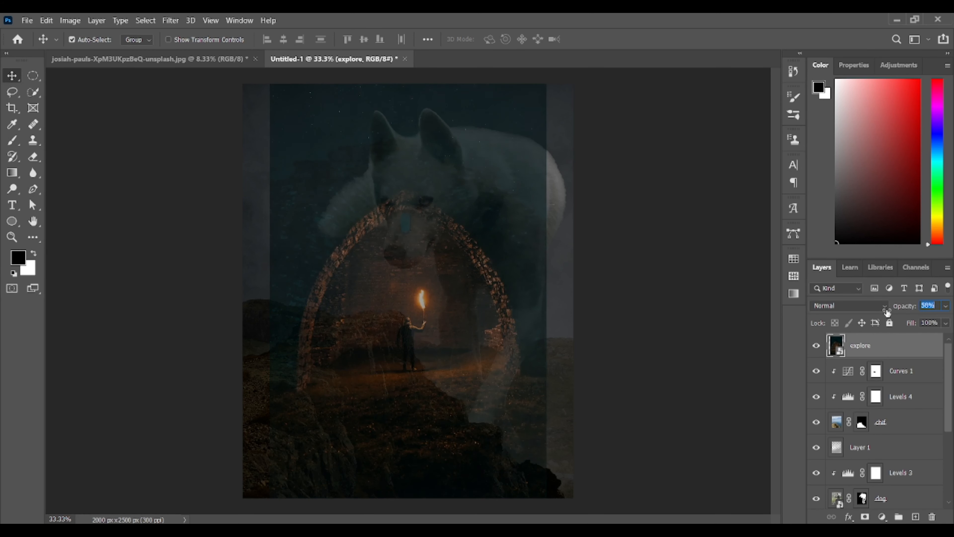
{"action": "mouse_move", "coordinate": [412, 345]}
{"action": "left_mouse_down"}
{"action": "mouse_move", "coordinate": [377, 299]}
{"action": "mouse_move", "coordinate": [361, 297]}
{"action": "left_mouse_up"}
{"action": "left_click_drag", "start_coordinate": [907, 308], "coordinate": [940, 312]}
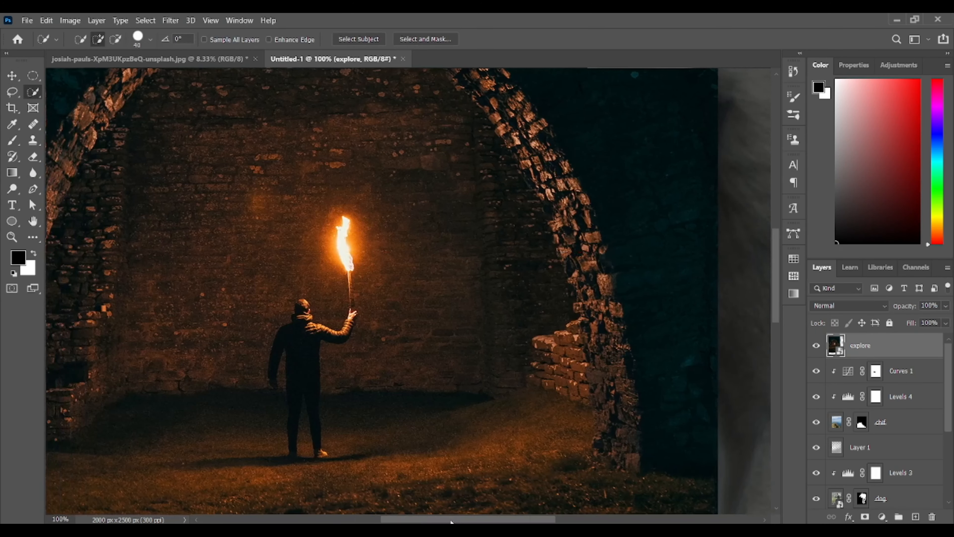
Select the subject of the explore layer automatically
{"action": "left_click_drag", "start_coordinate": [451, 521], "coordinate": [473, 520]}
{"action": "key", "text": "ctrl+plus"}
{"action": "scroll", "coordinate": [335, 398], "scroll_direction": "down", "scroll_amount": 5}
{"action": "scroll", "coordinate": [389, 383], "scroll_direction": "down", "scroll_amount": 1}
{"action": "key", "text": "ctrl+minus"}
{"action": "left_click", "coordinate": [145, 20]}
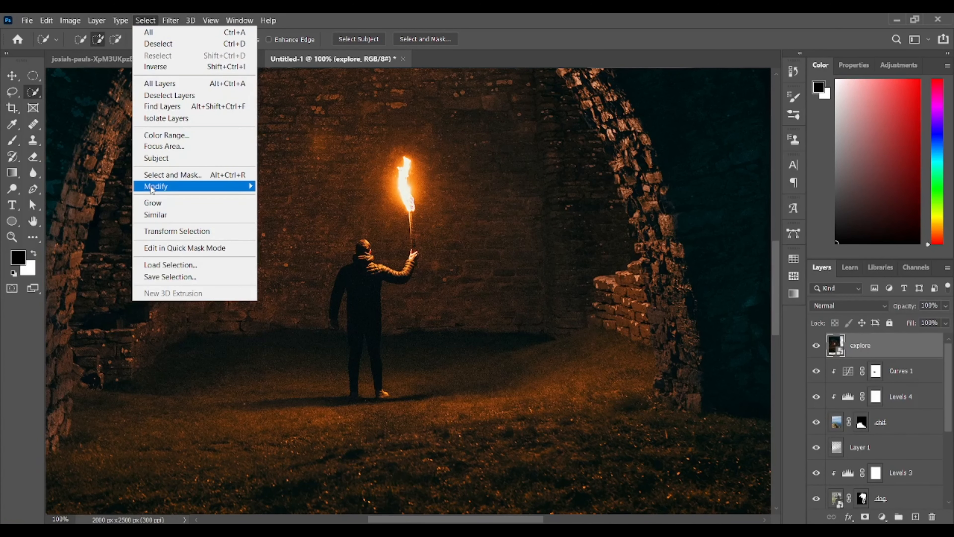
{"action": "left_click", "coordinate": [154, 158]}
Extend the selection over the man's head, body and raised arm with the Quick Selection tool
{"action": "left_click", "coordinate": [458, 219]}
{"action": "left_click", "coordinate": [341, 261]}
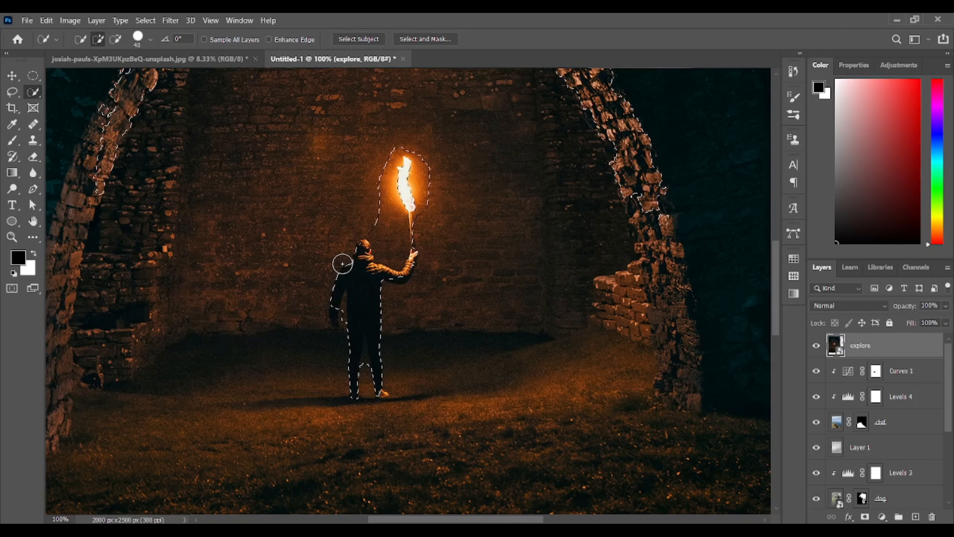
{"action": "mouse_move", "coordinate": [362, 296]}
{"action": "left_mouse_down"}
{"action": "mouse_move", "coordinate": [340, 300]}
{"action": "mouse_move", "coordinate": [367, 314]}
{"action": "mouse_move", "coordinate": [360, 395]}
{"action": "mouse_move", "coordinate": [407, 210]}
{"action": "mouse_move", "coordinate": [382, 277]}
{"action": "left_mouse_up"}
{"action": "key", "text": "ctrl+plus"}
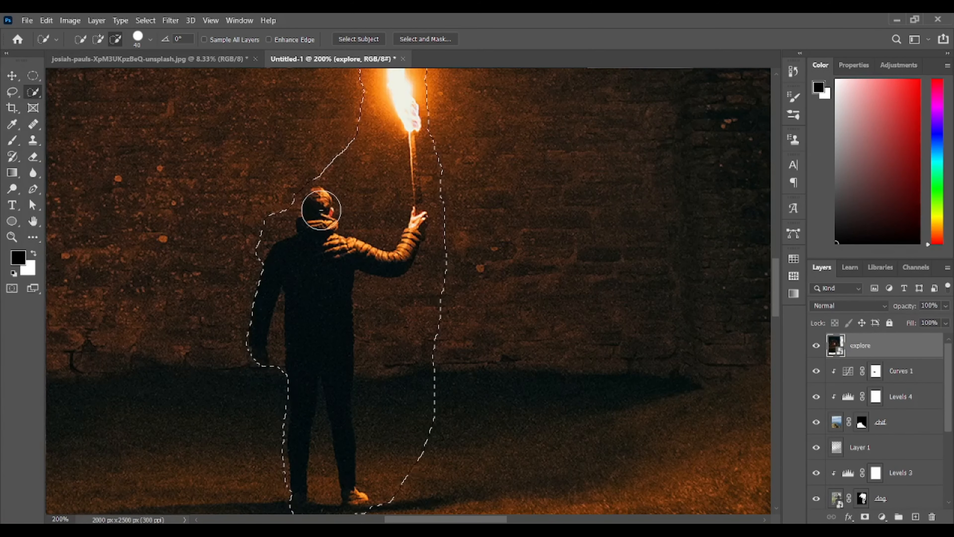
Trim the background from the selection around the man and add the torch handle, using a 20 px Quick Selection brush
{"action": "key", "text": "alt"}
{"action": "mouse_move", "coordinate": [273, 209]}
{"action": "left_mouse_down"}
{"action": "mouse_move", "coordinate": [249, 233]}
{"action": "mouse_move", "coordinate": [246, 252]}
{"action": "left_mouse_up"}
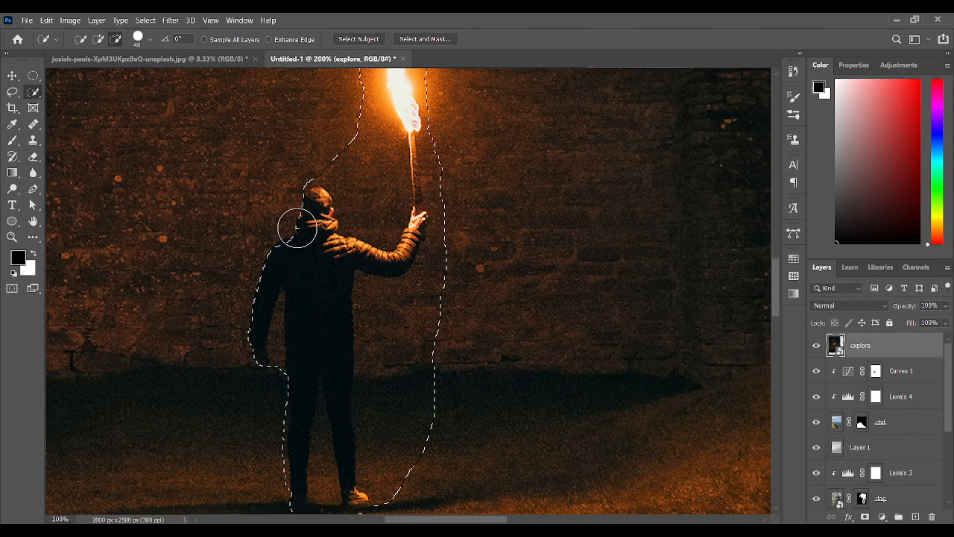
{"action": "key", "text": "bracketleft"}
{"action": "key", "text": "bracketleft"}
{"action": "left_click", "coordinate": [98, 39]}
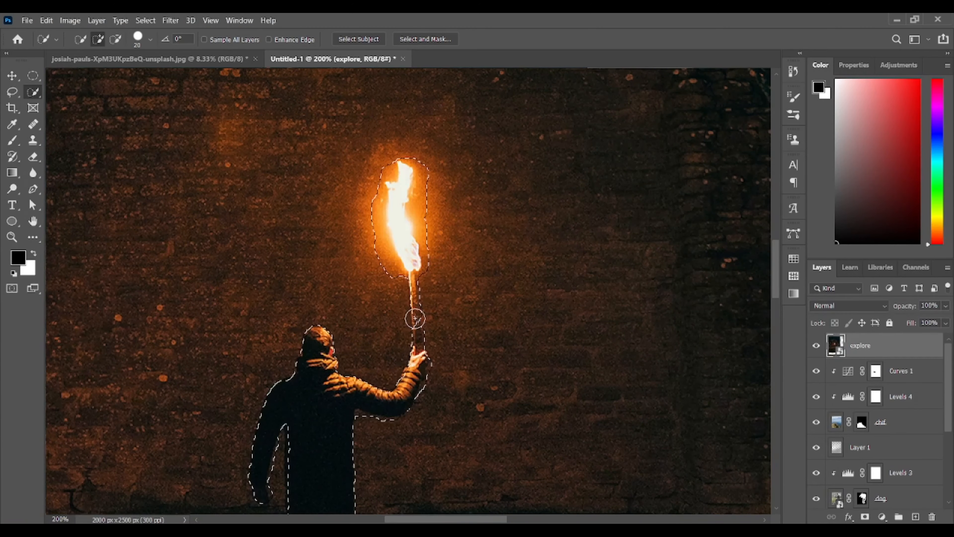
{"action": "left_click_drag", "start_coordinate": [416, 318], "coordinate": [417, 341]}
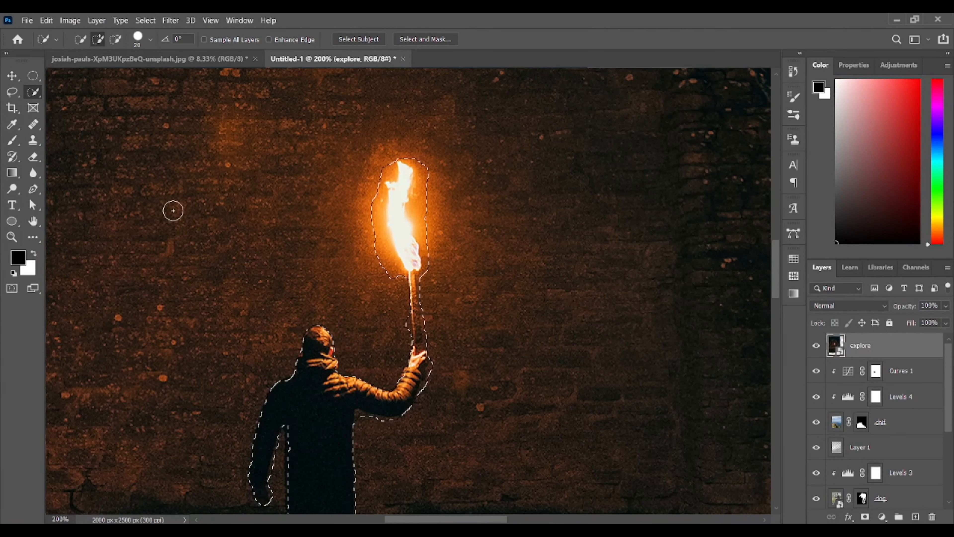
Add a layer mask to the explore layer from the selection of the man and torch
{"action": "key", "text": "v"}
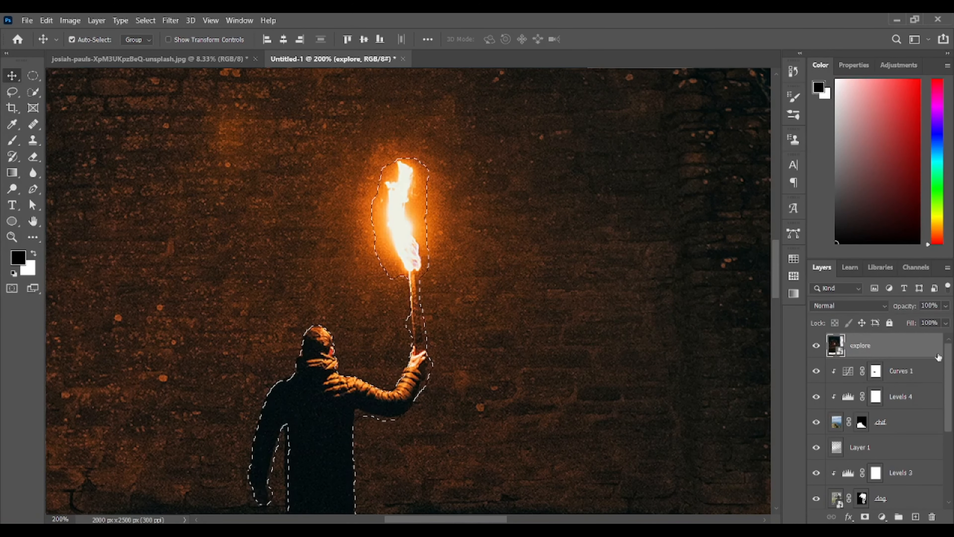
{"action": "left_click", "coordinate": [865, 517]}
{"action": "scroll", "coordinate": [151, 258], "scroll_direction": "down", "scroll_amount": 10}
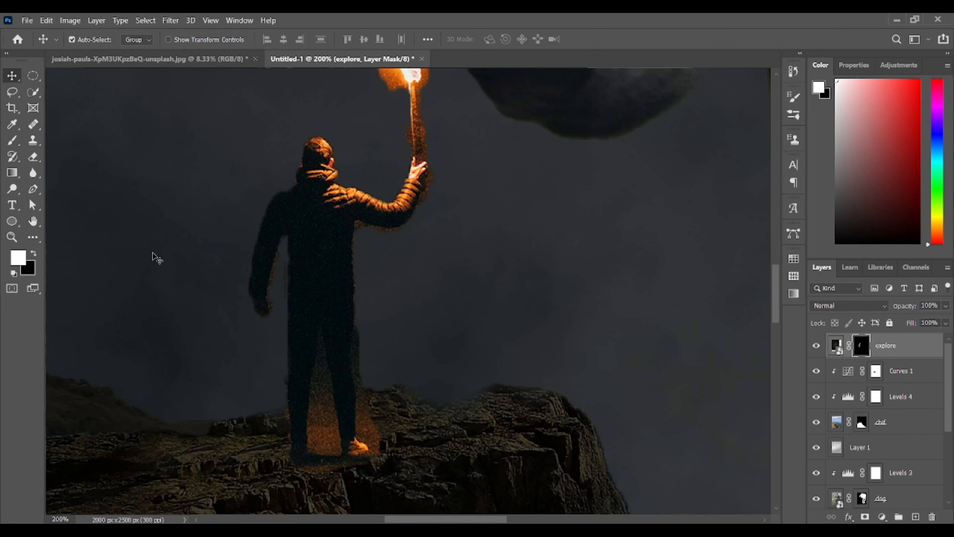
Erase the leftover orange background around the man's raised arm, head and right side on the explore layer mask
{"action": "left_click", "coordinate": [33, 156]}
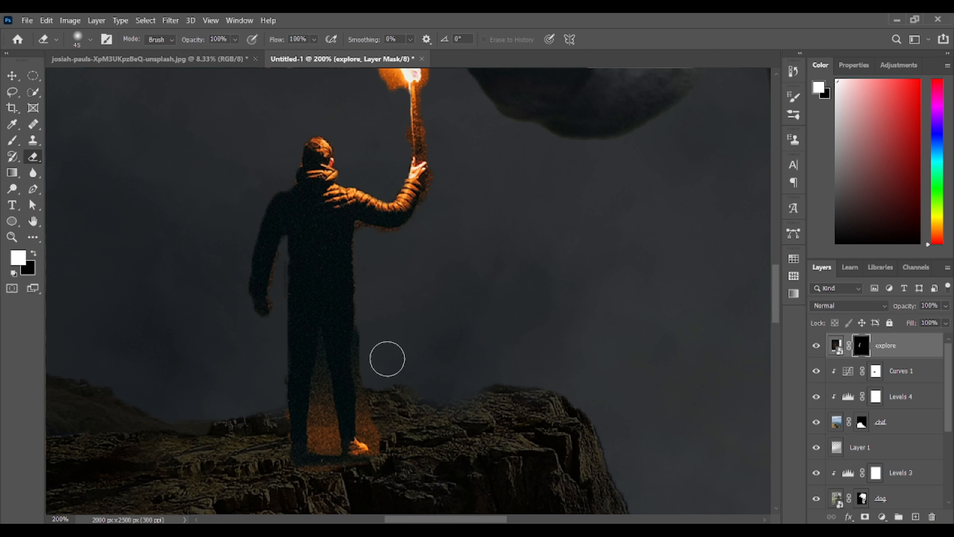
{"action": "mouse_move", "coordinate": [360, 223]}
{"action": "left_mouse_down"}
{"action": "mouse_move", "coordinate": [371, 241]}
{"action": "mouse_move", "coordinate": [398, 236]}
{"action": "left_mouse_up"}
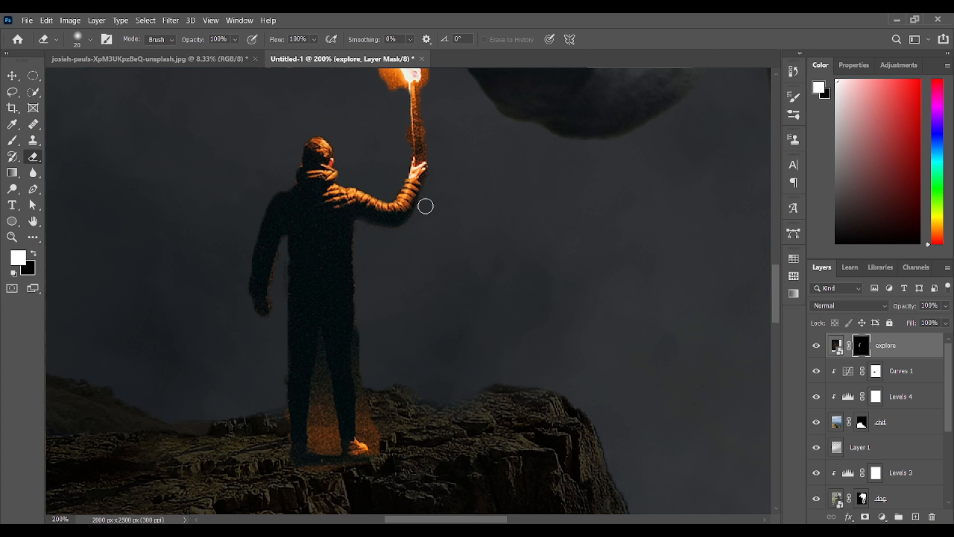
{"action": "scroll", "coordinate": [430, 196], "scroll_direction": "up", "scroll_amount": 4}
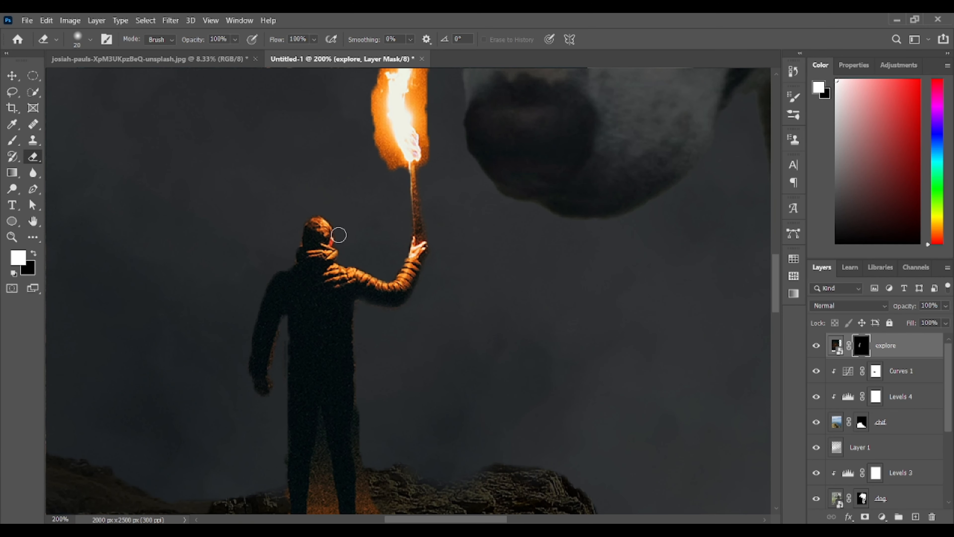
{"action": "scroll", "coordinate": [357, 275], "scroll_direction": "down", "scroll_amount": 4}
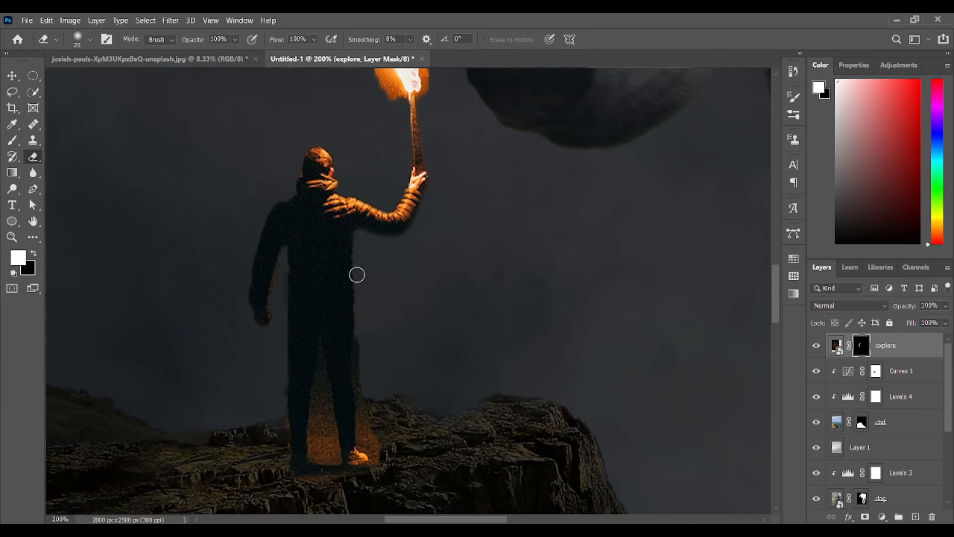
{"action": "scroll", "coordinate": [357, 275], "scroll_direction": "down", "scroll_amount": 1}
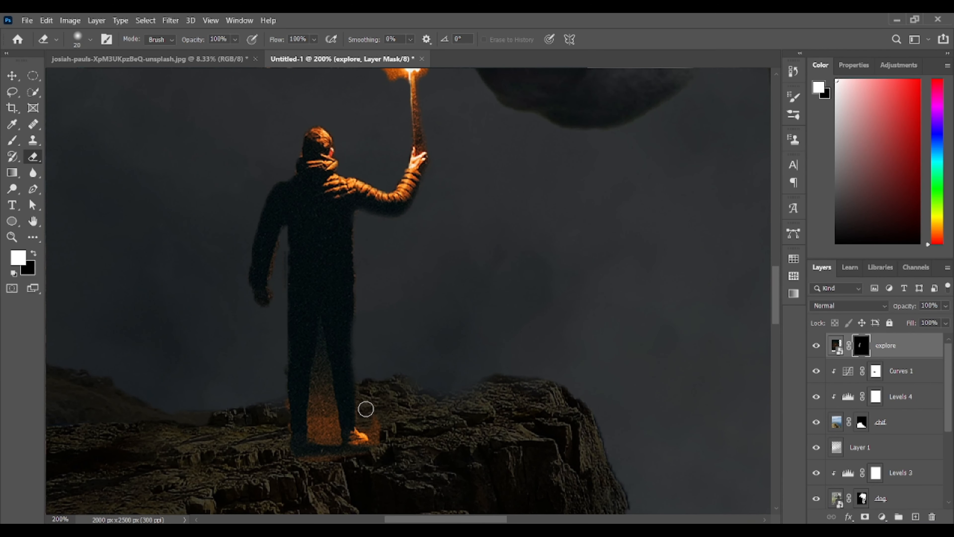
Erase the remaining orange background around the legs, feet, lowered arm and torch flame, using a smaller eraser for tight spots
{"action": "mouse_move", "coordinate": [382, 426]}
{"action": "left_mouse_down"}
{"action": "mouse_move", "coordinate": [299, 460]}
{"action": "mouse_move", "coordinate": [320, 445]}
{"action": "mouse_move", "coordinate": [321, 368]}
{"action": "mouse_move", "coordinate": [317, 406]}
{"action": "mouse_move", "coordinate": [321, 391]}
{"action": "mouse_move", "coordinate": [332, 431]}
{"action": "mouse_move", "coordinate": [317, 393]}
{"action": "mouse_move", "coordinate": [283, 403]}
{"action": "left_mouse_up"}
{"action": "key", "text": "ctrl+z"}
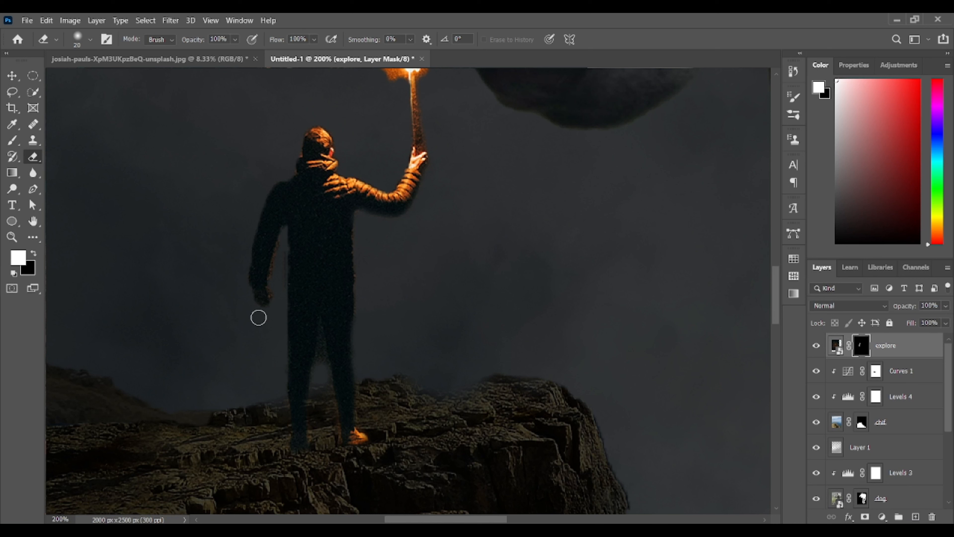
{"action": "key", "text": "bracketleft"}
{"action": "key", "text": "bracketleft"}
{"action": "key", "text": "bracketleft"}
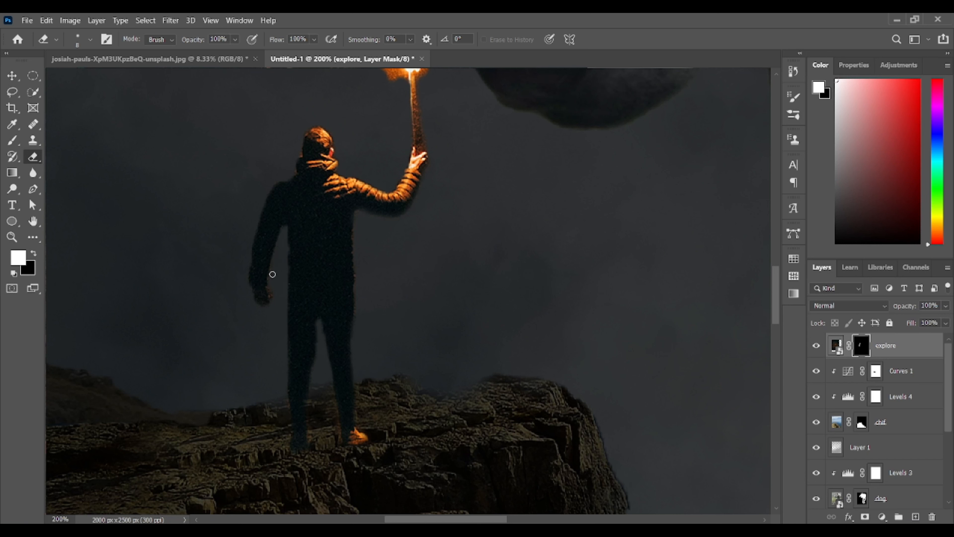
{"action": "scroll", "coordinate": [277, 407], "scroll_direction": "up", "scroll_amount": 7}
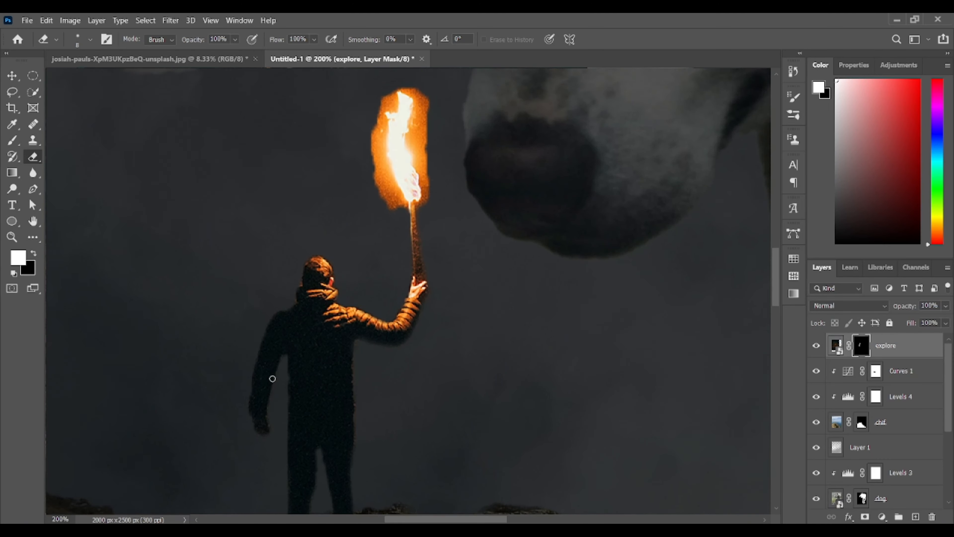
{"action": "key", "text": "v"}
{"action": "key", "text": "ctrl+minus"}
{"action": "key", "text": "ctrl+minus"}
{"action": "key", "text": "ctrl+minus"}
{"action": "key", "text": "ctrl+minus"}
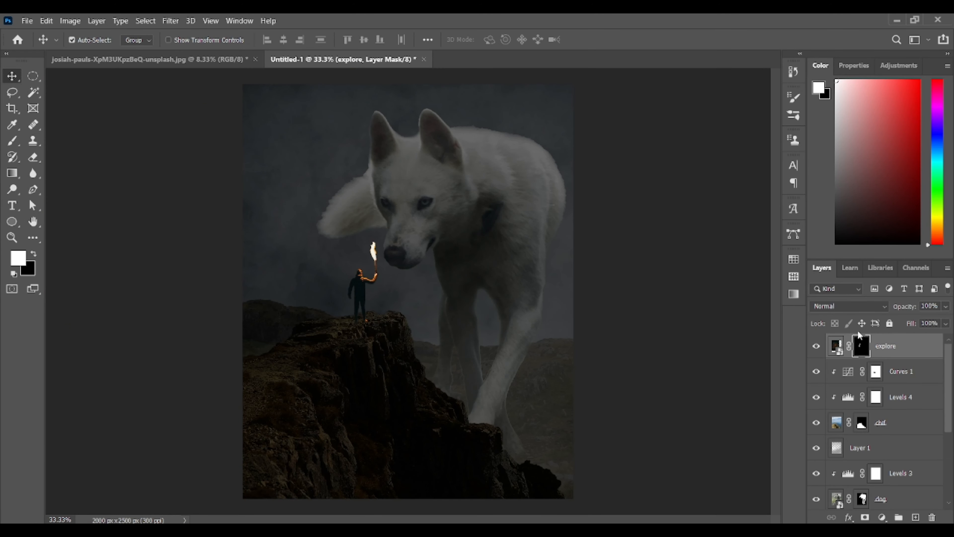
Add a Levels adjustment clipped to the explore layer and set its midtones to about 0.68
{"action": "left_click", "coordinate": [836, 346]}
{"action": "left_click", "coordinate": [893, 66]}
{"action": "left_click", "coordinate": [844, 98]}
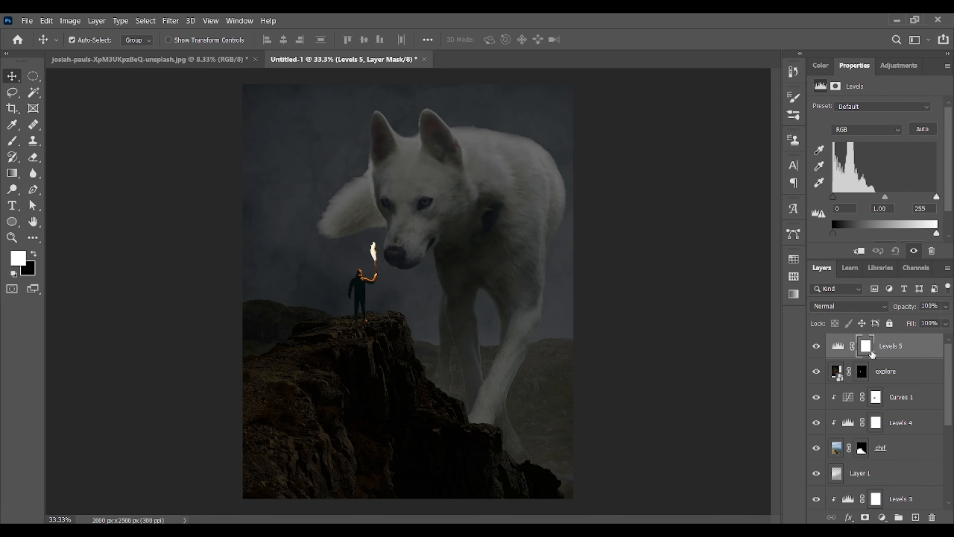
{"action": "right_click", "coordinate": [905, 348]}
{"action": "left_click", "coordinate": [823, 241]}
{"action": "left_click_drag", "start_coordinate": [885, 196], "coordinate": [898, 198]}
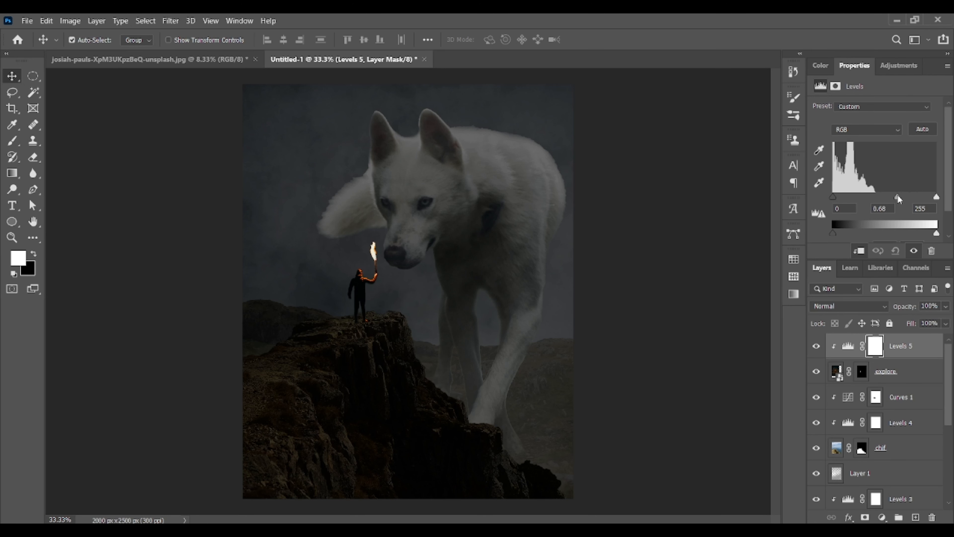
Add a new empty layer above the Levels adjustment on the explore layer and set the foreground colour to orange #f78724
{"action": "left_click", "coordinate": [914, 518]}
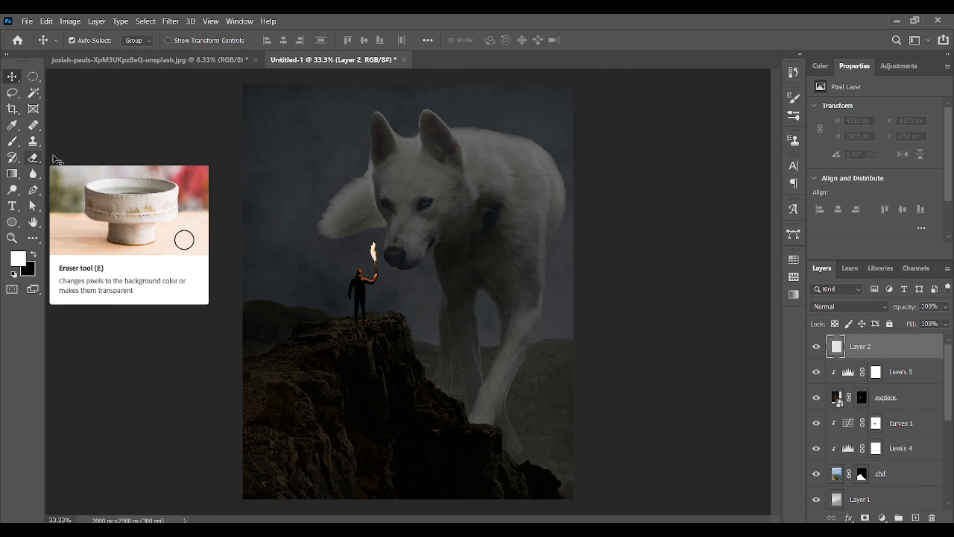
{"action": "left_click", "coordinate": [13, 142]}
{"action": "left_click", "coordinate": [21, 264]}
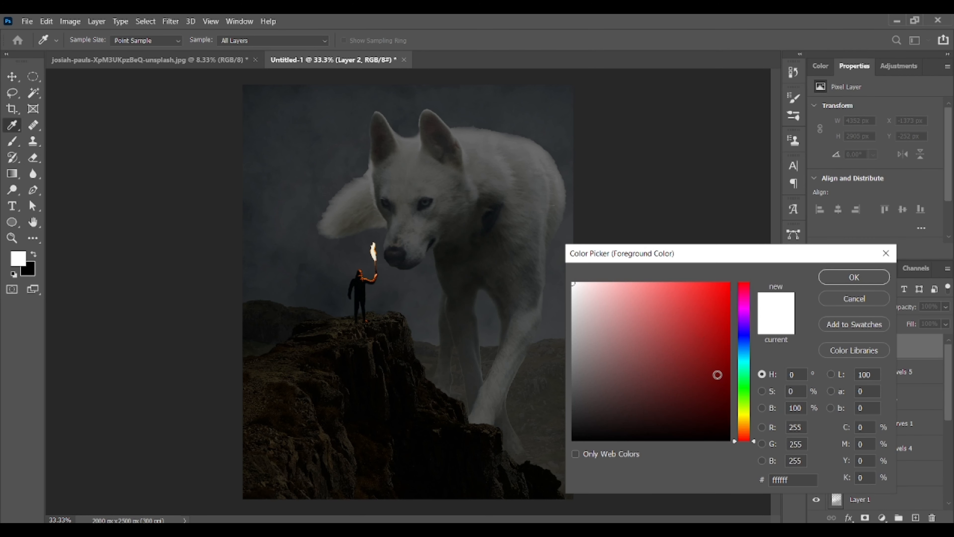
{"action": "mouse_move", "coordinate": [744, 438]}
{"action": "left_mouse_down"}
{"action": "mouse_move", "coordinate": [744, 419]}
{"action": "mouse_move", "coordinate": [743, 429]}
{"action": "left_mouse_up"}
{"action": "left_click", "coordinate": [706, 288]}
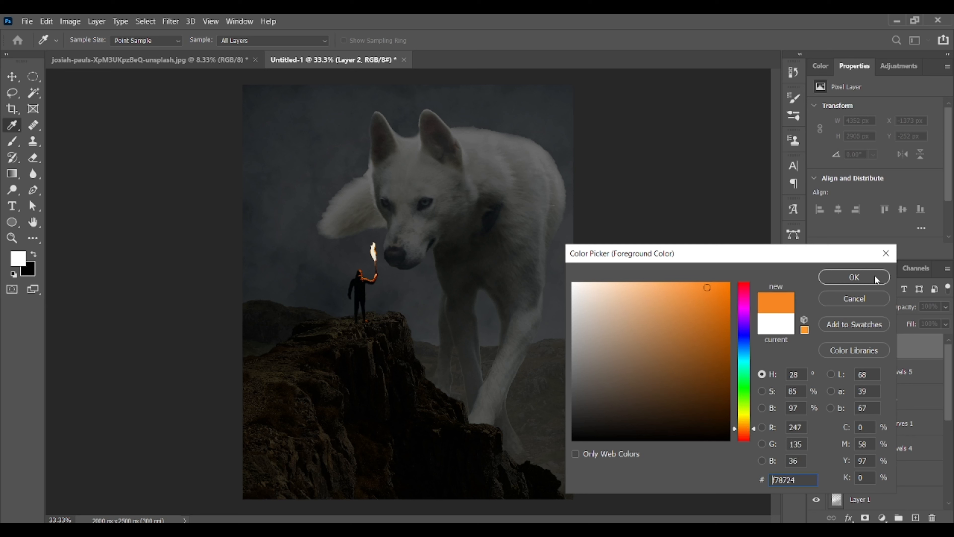
{"action": "left_click", "coordinate": [849, 277]}
Set up a soft round brush of about 133 px with 12% flow and 100% opacity
{"action": "left_click", "coordinate": [88, 42]}
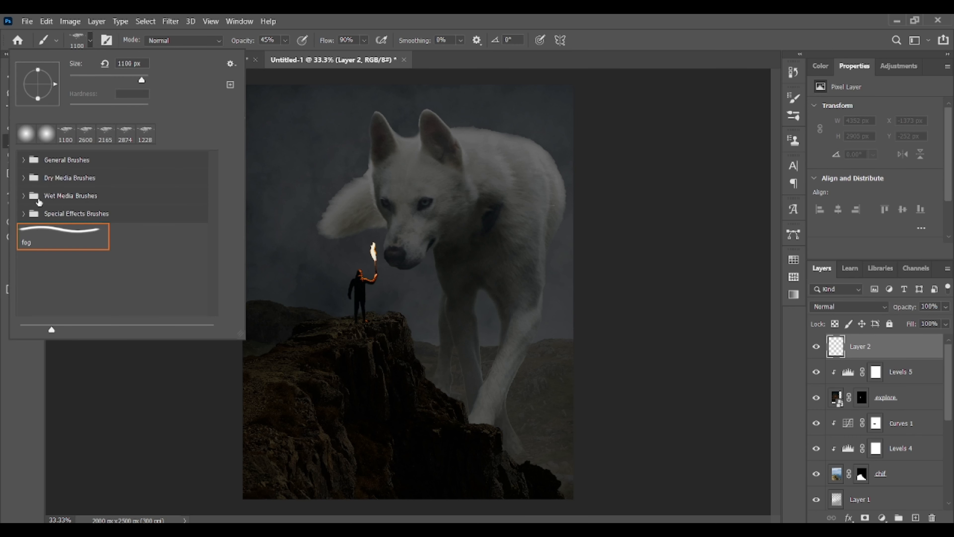
{"action": "left_click", "coordinate": [26, 134]}
{"action": "left_click_drag", "start_coordinate": [141, 80], "coordinate": [115, 82]}
{"action": "left_click", "coordinate": [145, 347]}
{"action": "mouse_move", "coordinate": [354, 41]}
{"action": "left_mouse_down"}
{"action": "mouse_move", "coordinate": [333, 39]}
{"action": "mouse_move", "coordinate": [335, 57]}
{"action": "left_mouse_up"}
{"action": "type", "text": "12"}
{"action": "left_click", "coordinate": [285, 40]}
{"action": "left_click", "coordinate": [278, 77]}
Paint a soft orange glow around the torch flame on the new layer
{"action": "left_click", "coordinate": [372, 251]}
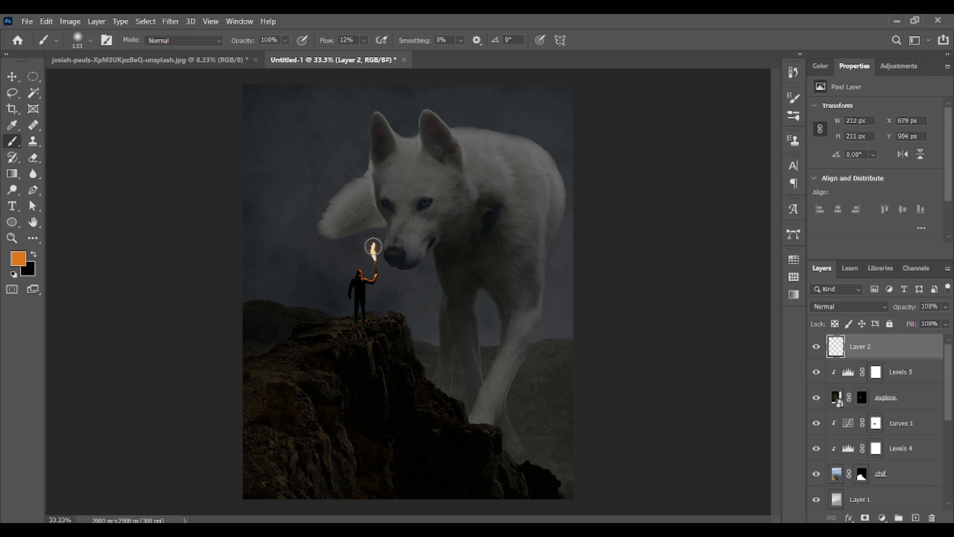
{"action": "mouse_move", "coordinate": [373, 247]}
{"action": "left_mouse_down"}
{"action": "mouse_move", "coordinate": [375, 257]}
{"action": "mouse_move", "coordinate": [377, 241]}
{"action": "left_mouse_up"}
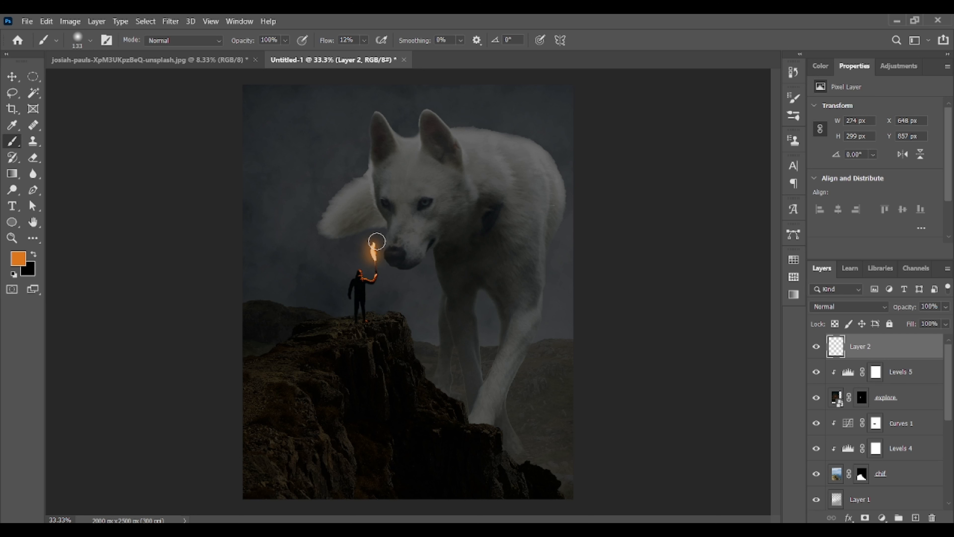
{"action": "left_click", "coordinate": [377, 241]}
{"action": "left_click", "coordinate": [386, 265]}
{"action": "key", "text": "v"}
Add an Exposure adjustment above the dog's Levels with exposure +2.83, offset -0.0087 and gamma correction 0.92
{"action": "scroll", "coordinate": [879, 442], "scroll_direction": "down", "scroll_amount": 5}
{"action": "scroll", "coordinate": [880, 442], "scroll_direction": "up", "scroll_amount": 1}
{"action": "left_click", "coordinate": [877, 369]}
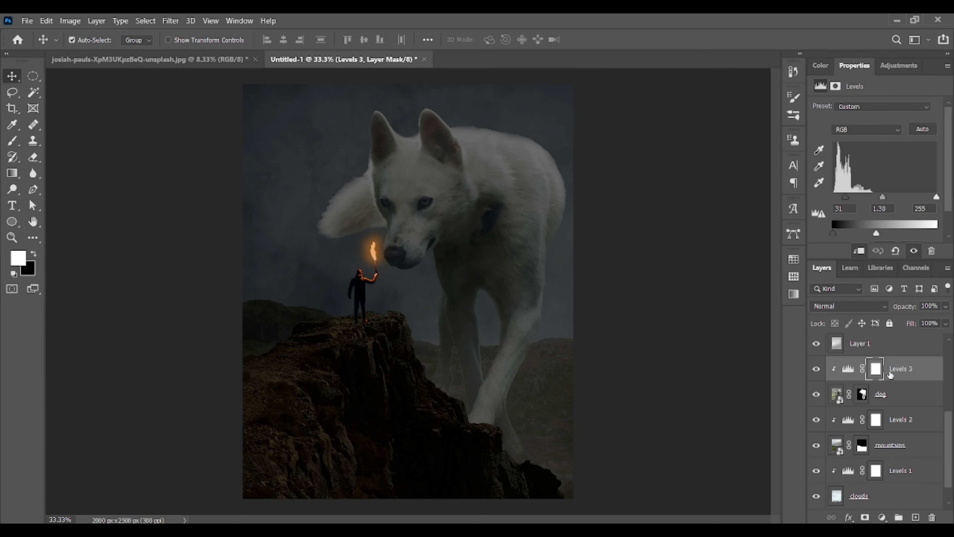
{"action": "left_click", "coordinate": [900, 65]}
{"action": "left_click", "coordinate": [884, 94]}
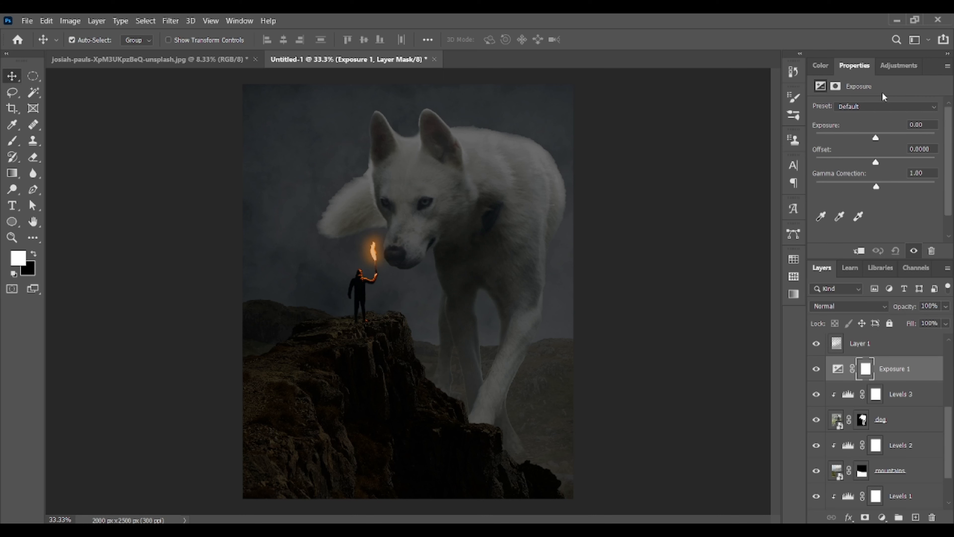
{"action": "left_click_drag", "start_coordinate": [876, 140], "coordinate": [876, 161]}
{"action": "key", "text": "BackSpace"}
{"action": "type", "text": "87"}
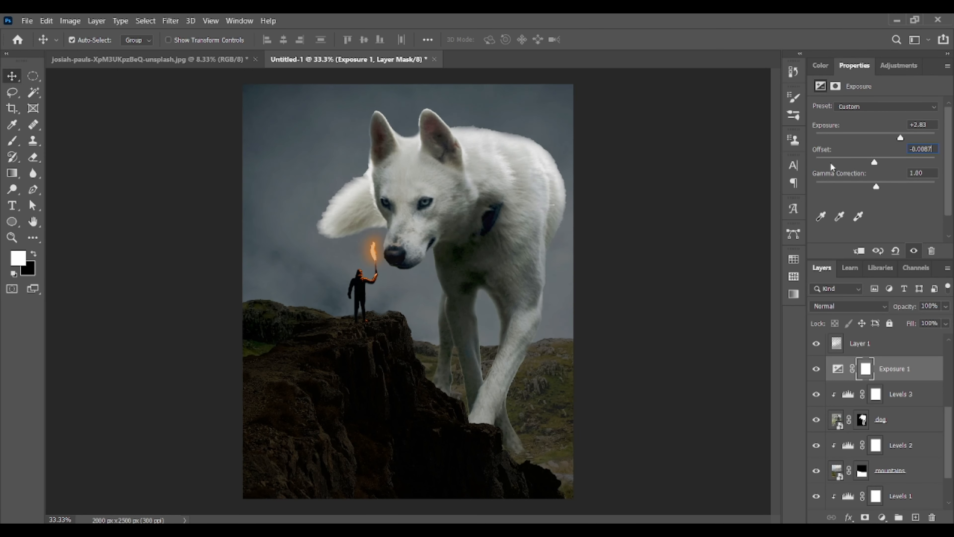
{"action": "key", "text": "Return"}
{"action": "mouse_move", "coordinate": [879, 185]}
{"action": "left_mouse_down"}
{"action": "mouse_move", "coordinate": [894, 188]}
{"action": "mouse_move", "coordinate": [879, 186]}
{"action": "left_mouse_up"}
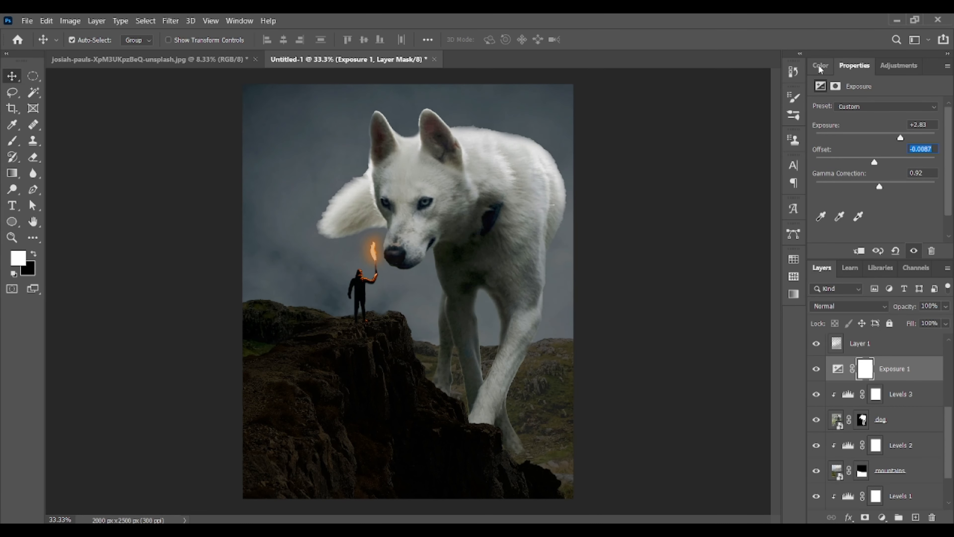
Invert the Exposure mask and paint the brightening onto the dog's muzzle and face near the torch, varying the brush opacity
{"action": "left_click", "coordinate": [863, 366]}
{"action": "key", "text": "ctrl+i"}
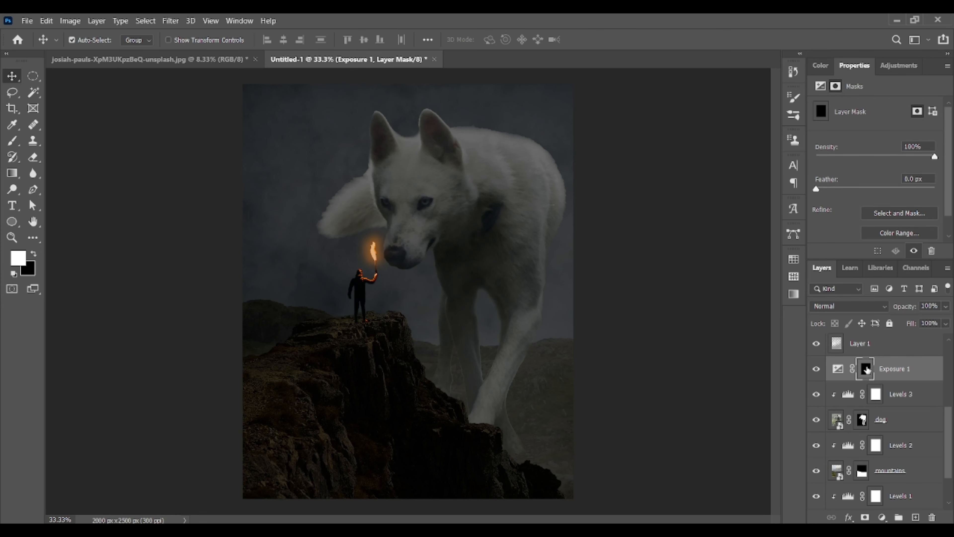
{"action": "left_click", "coordinate": [12, 141]}
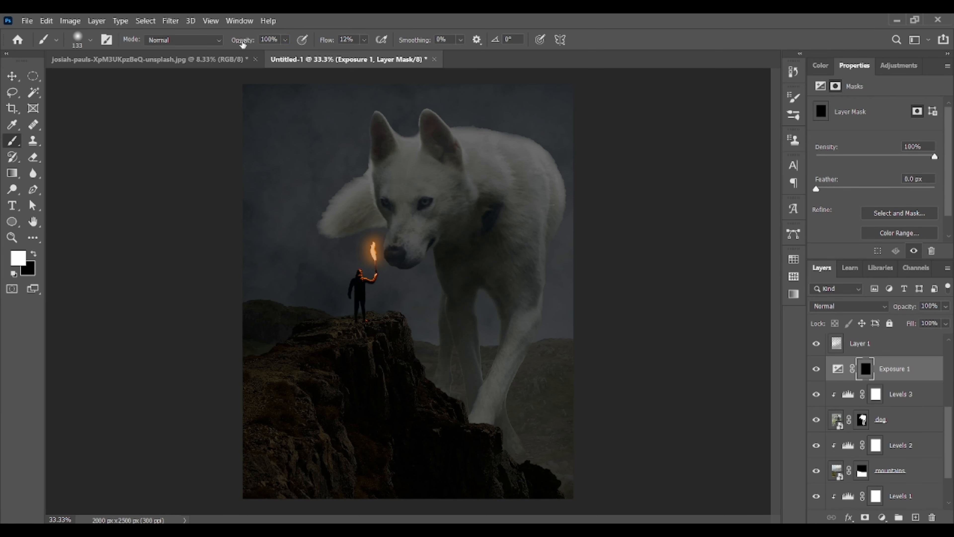
{"action": "left_click_drag", "start_coordinate": [231, 45], "coordinate": [230, 44]}
{"action": "mouse_move", "coordinate": [394, 225]}
{"action": "left_mouse_down"}
{"action": "mouse_move", "coordinate": [388, 240]}
{"action": "mouse_move", "coordinate": [387, 205]}
{"action": "mouse_move", "coordinate": [404, 232]}
{"action": "mouse_move", "coordinate": [391, 255]}
{"action": "left_mouse_up"}
{"action": "mouse_move", "coordinate": [381, 207]}
{"action": "left_mouse_down"}
{"action": "mouse_move", "coordinate": [398, 261]}
{"action": "mouse_move", "coordinate": [389, 217]}
{"action": "left_mouse_up"}
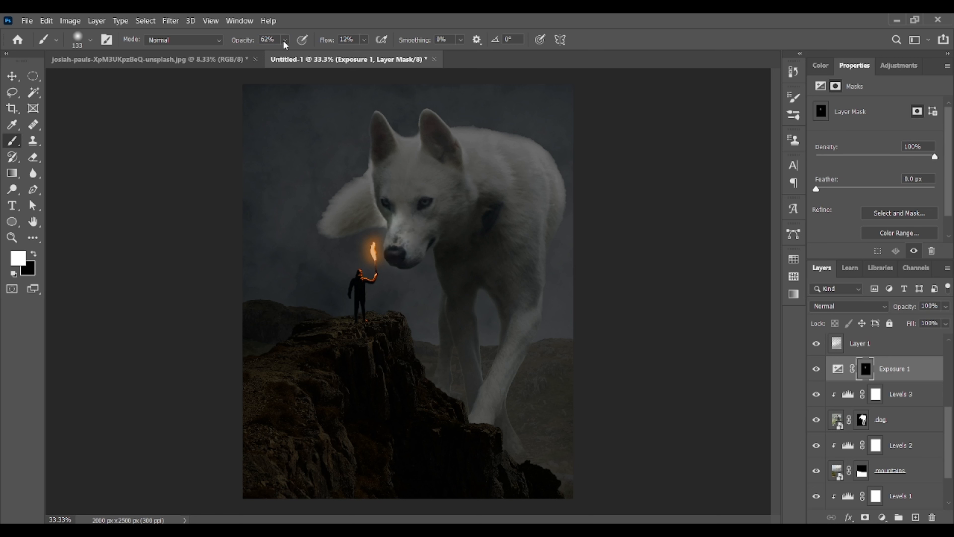
{"action": "left_click_drag", "start_coordinate": [243, 44], "coordinate": [247, 45]}
{"action": "mouse_move", "coordinate": [390, 210]}
{"action": "left_mouse_down"}
{"action": "mouse_move", "coordinate": [392, 256]}
{"action": "mouse_move", "coordinate": [409, 273]}
{"action": "mouse_move", "coordinate": [387, 216]}
{"action": "left_mouse_up"}
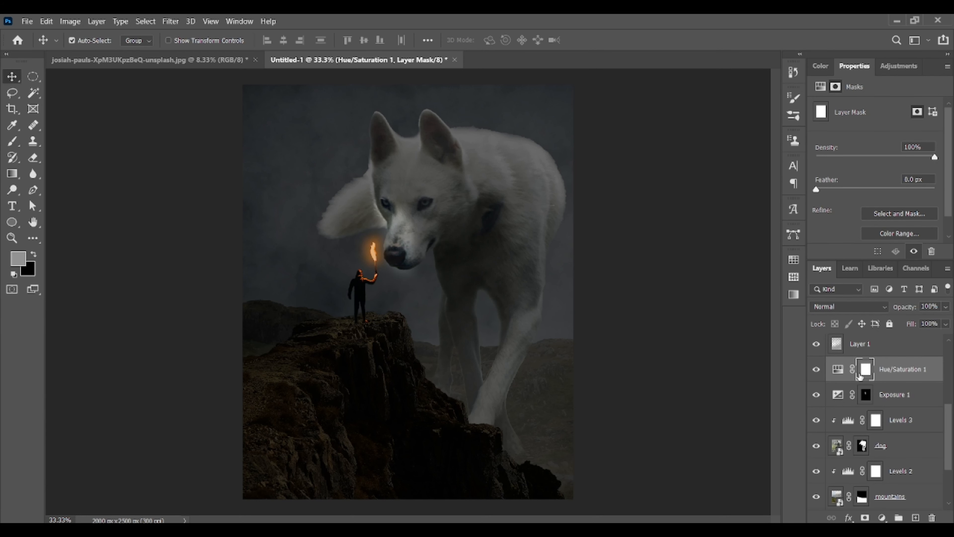
Add a colorized Hue/Saturation adjustment above the Exposure layer with hue 23, saturation 72 and lightness +5
{"action": "left_click", "coordinate": [899, 66]}
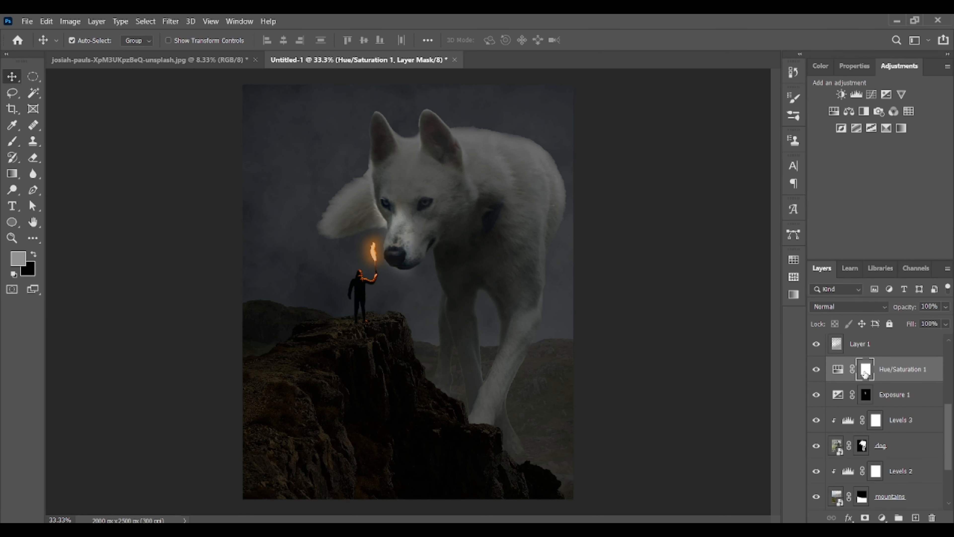
{"action": "left_click_drag", "start_coordinate": [901, 377], "coordinate": [932, 518]}
{"action": "left_click", "coordinate": [834, 111]}
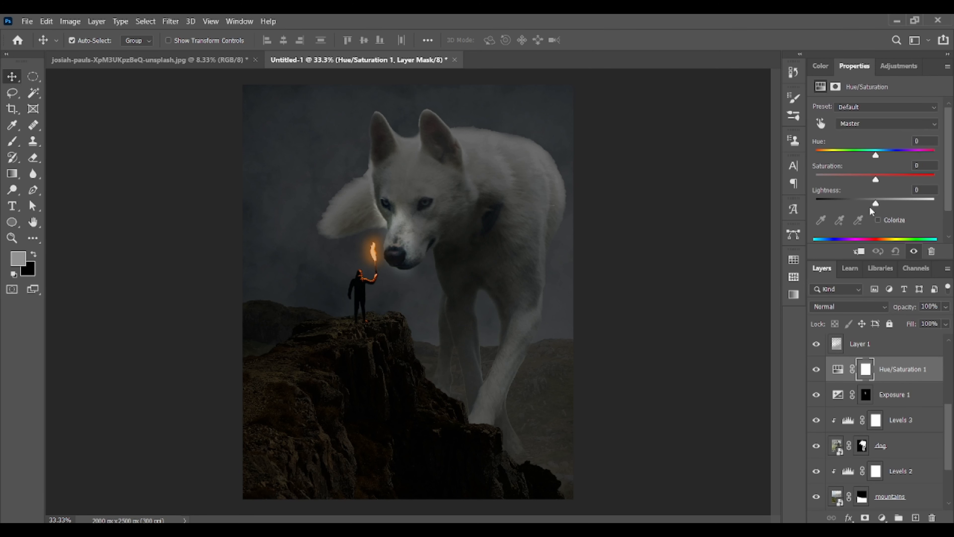
{"action": "left_click", "coordinate": [879, 220]}
{"action": "left_click_drag", "start_coordinate": [847, 179], "coordinate": [901, 181]}
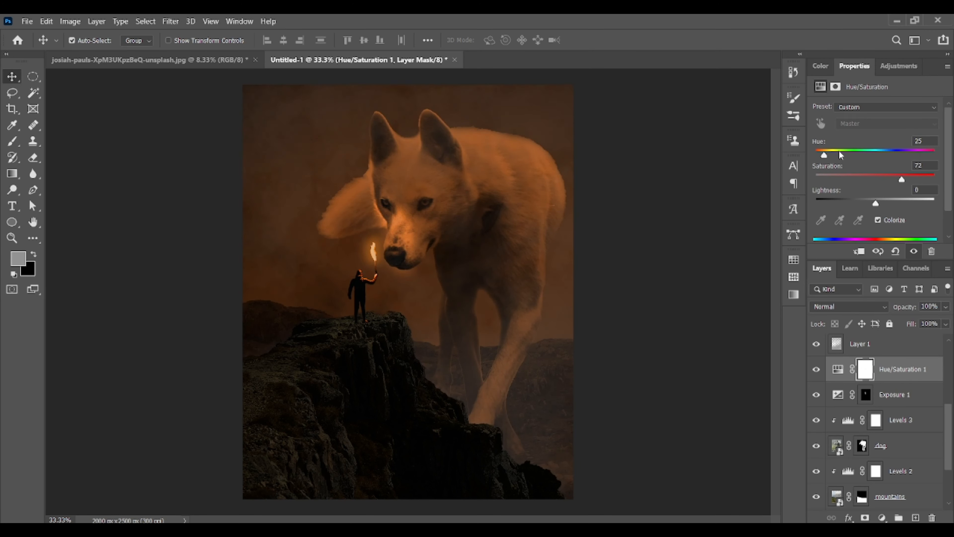
{"action": "left_click_drag", "start_coordinate": [825, 155], "coordinate": [823, 156]}
{"action": "left_click_drag", "start_coordinate": [876, 203], "coordinate": [878, 205]}
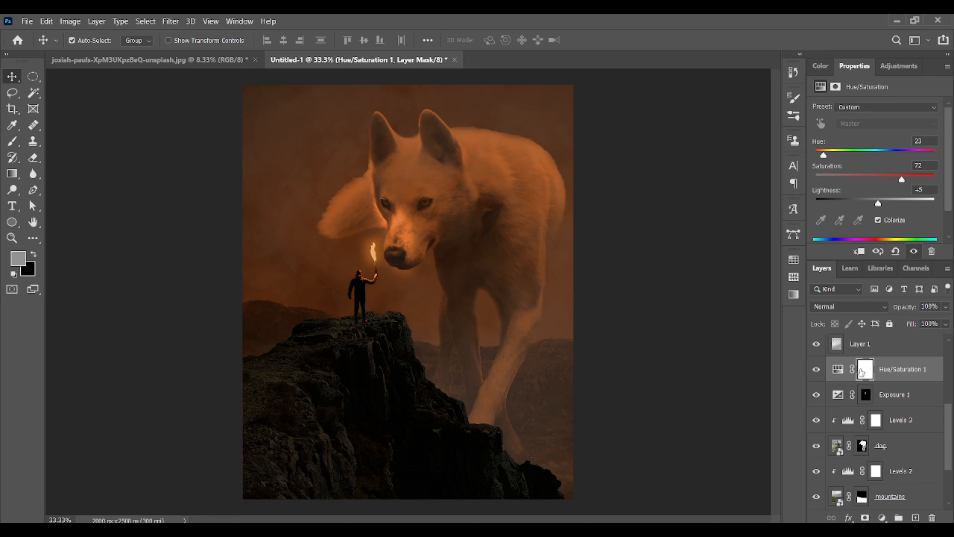
Invert the Hue/Saturation mask and paint the orange tint onto the dog's muzzle and face at 77% brush opacity
{"action": "key", "text": "ctrl+i"}
{"action": "key", "text": "b"}
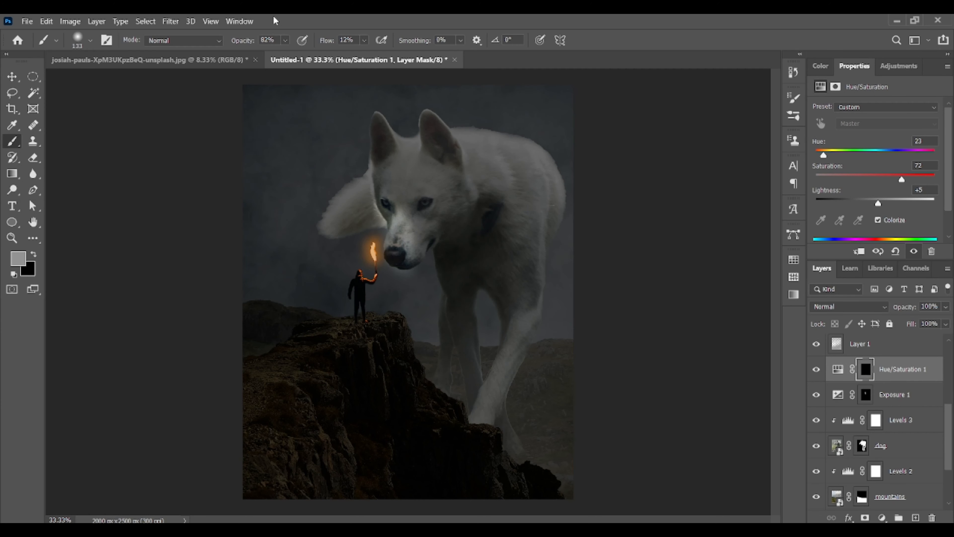
{"action": "left_click_drag", "start_coordinate": [253, 42], "coordinate": [246, 42]}
{"action": "mouse_move", "coordinate": [402, 237]}
{"action": "left_mouse_down"}
{"action": "mouse_move", "coordinate": [382, 212]}
{"action": "mouse_move", "coordinate": [409, 238]}
{"action": "mouse_move", "coordinate": [399, 266]}
{"action": "mouse_move", "coordinate": [406, 263]}
{"action": "mouse_move", "coordinate": [393, 210]}
{"action": "mouse_move", "coordinate": [410, 210]}
{"action": "mouse_move", "coordinate": [421, 246]}
{"action": "mouse_move", "coordinate": [412, 253]}
{"action": "mouse_move", "coordinate": [426, 254]}
{"action": "mouse_move", "coordinate": [406, 267]}
{"action": "mouse_move", "coordinate": [405, 260]}
{"action": "mouse_move", "coordinate": [388, 267]}
{"action": "left_mouse_up"}
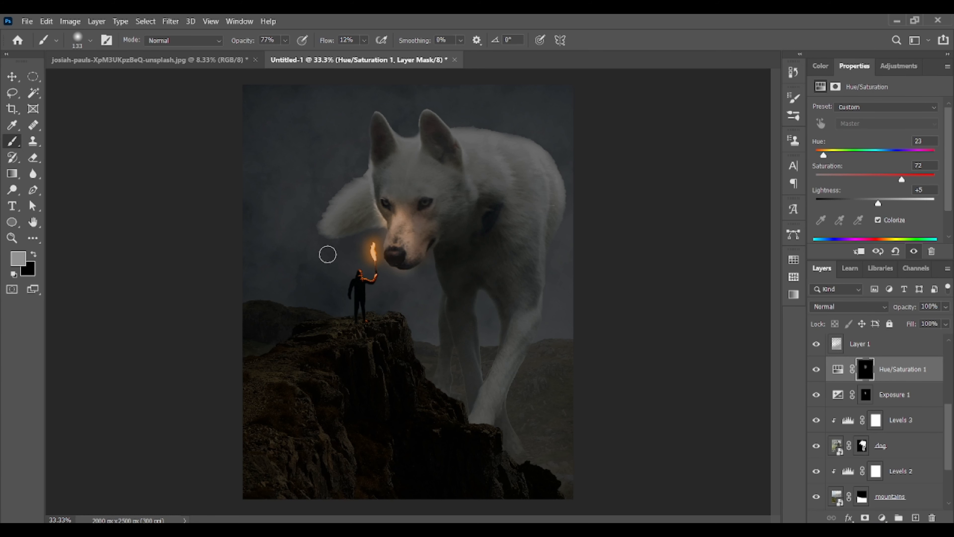
{"action": "key", "text": "v"}
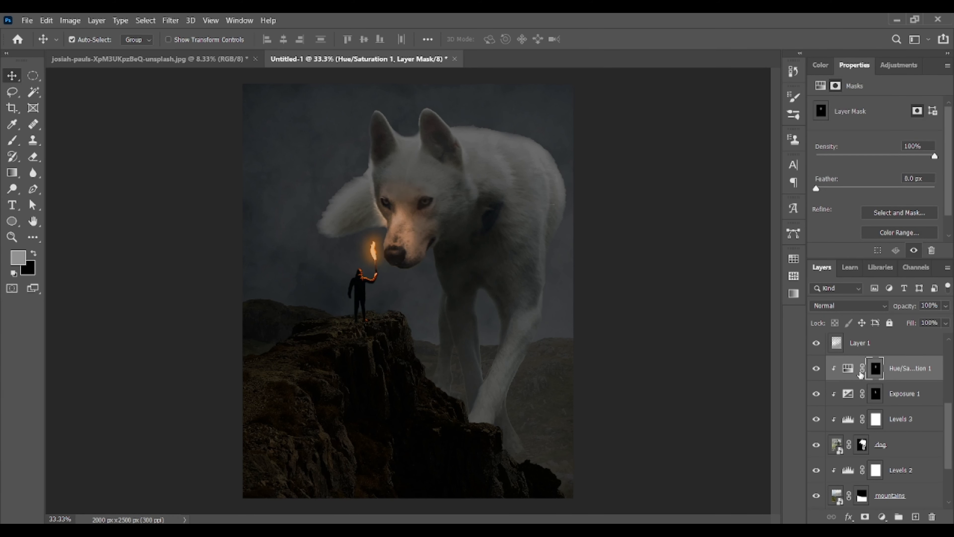
Add a darkening Curves adjustment above the dog's Hue/Saturation, clip it to the dog and invert its mask to black
{"action": "left_click", "coordinate": [895, 70]}
{"action": "left_click", "coordinate": [871, 93]}
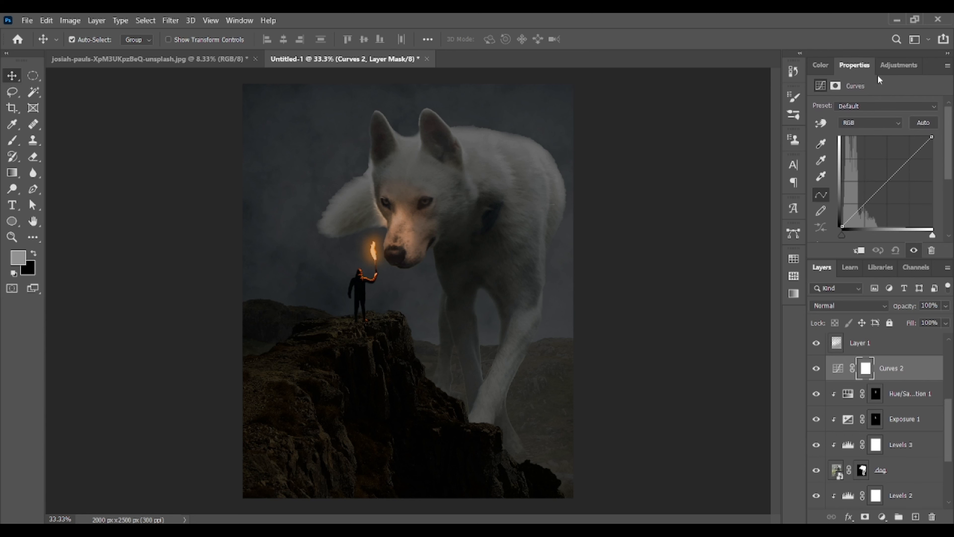
{"action": "left_click_drag", "start_coordinate": [865, 203], "coordinate": [875, 207]}
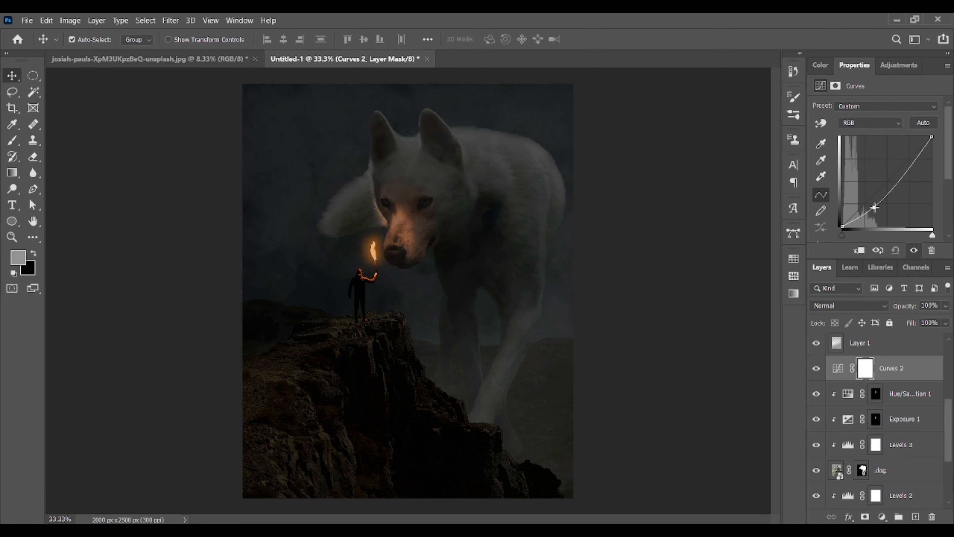
{"action": "left_click", "coordinate": [824, 68]}
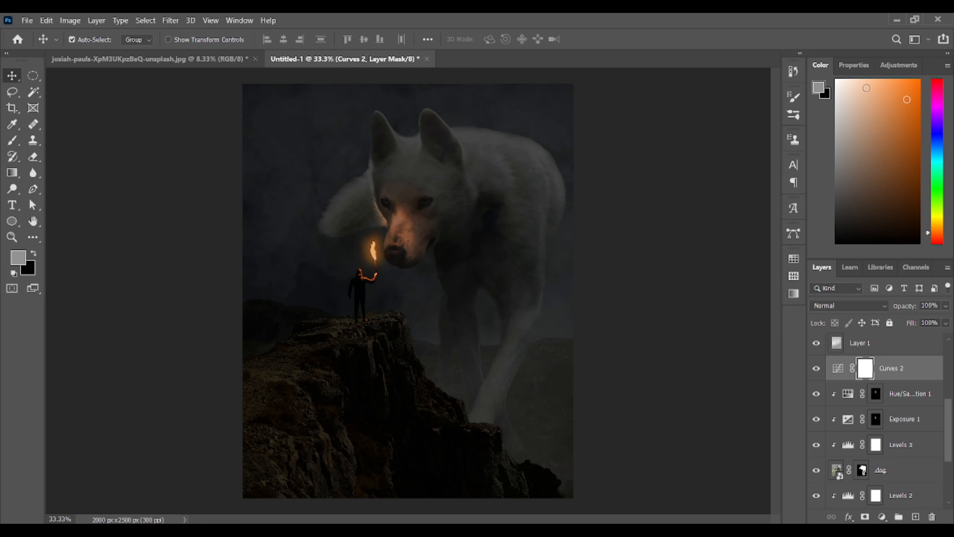
{"action": "left_click", "coordinate": [854, 66]}
{"action": "right_click", "coordinate": [865, 371]}
{"action": "left_click", "coordinate": [803, 252]}
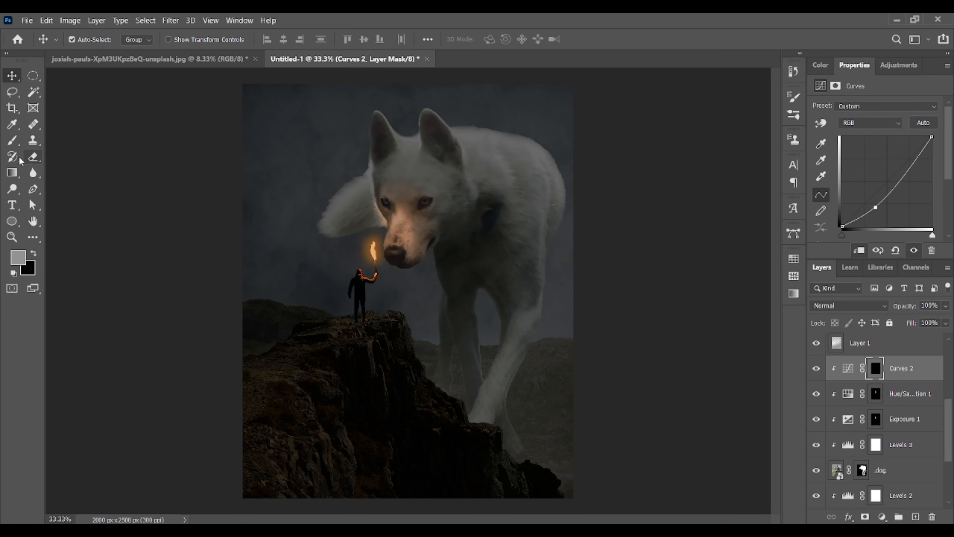
Start painting the Curves darkening onto the dog's tail and ears with a 200 px brush, and pull the curve point lower
{"action": "key", "text": "b"}
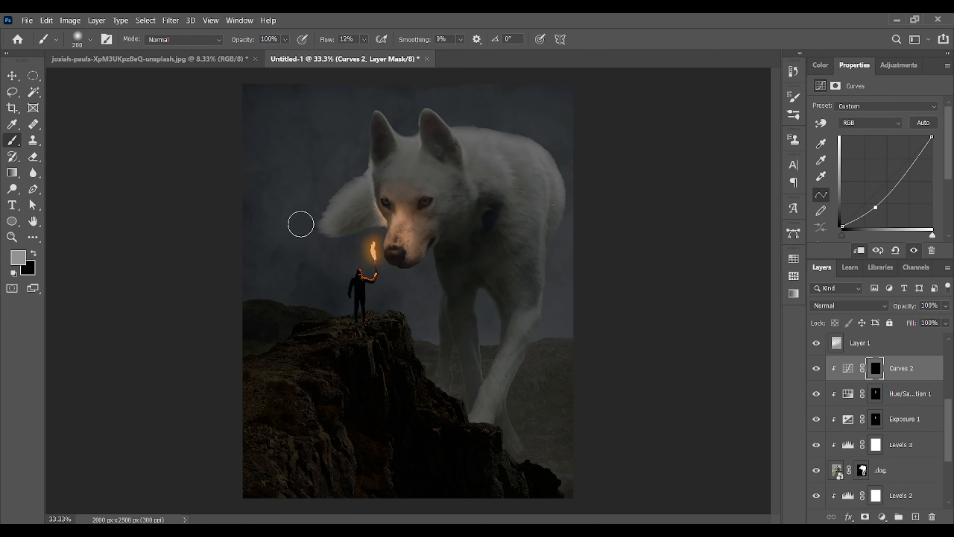
{"action": "left_click_drag", "start_coordinate": [301, 224], "coordinate": [322, 231]}
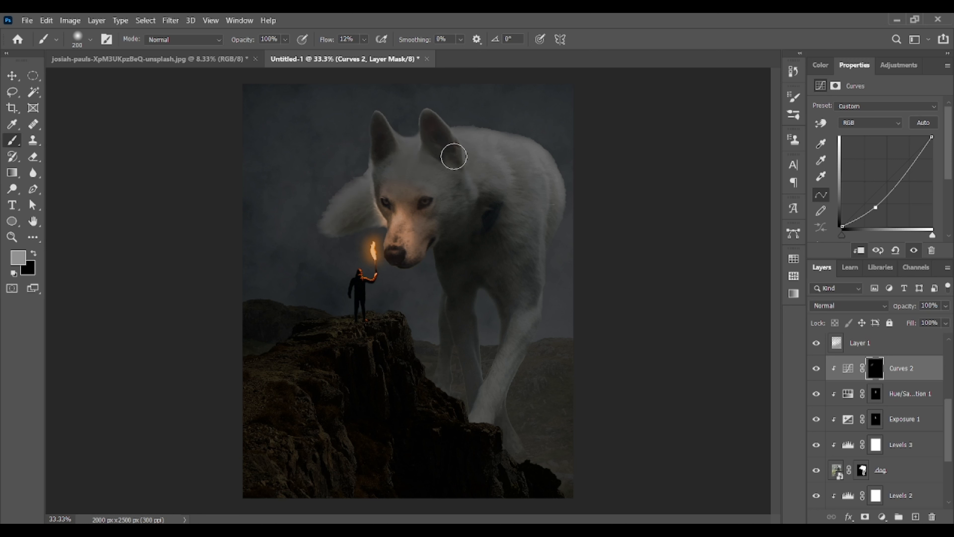
{"action": "left_click_drag", "start_coordinate": [876, 208], "coordinate": [878, 221]}
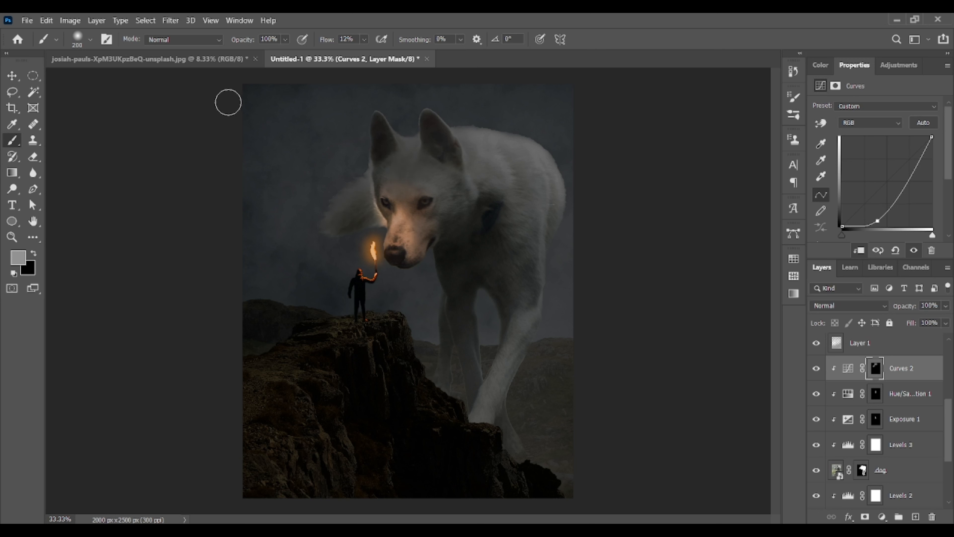
Paint the darkening over the dog's tail, head, back, chest and legs on the Curves mask, and readjust the curve point
{"action": "left_click_drag", "start_coordinate": [330, 229], "coordinate": [404, 138]}
{"action": "mouse_move", "coordinate": [367, 183]}
{"action": "left_mouse_down"}
{"action": "mouse_move", "coordinate": [369, 226]}
{"action": "mouse_move", "coordinate": [410, 150]}
{"action": "mouse_move", "coordinate": [461, 185]}
{"action": "mouse_move", "coordinate": [454, 226]}
{"action": "left_mouse_up"}
{"action": "mouse_move", "coordinate": [465, 126]}
{"action": "left_mouse_down"}
{"action": "mouse_move", "coordinate": [556, 159]}
{"action": "mouse_move", "coordinate": [526, 135]}
{"action": "mouse_move", "coordinate": [551, 189]}
{"action": "mouse_move", "coordinate": [481, 138]}
{"action": "mouse_move", "coordinate": [566, 211]}
{"action": "mouse_move", "coordinate": [556, 209]}
{"action": "mouse_move", "coordinate": [555, 167]}
{"action": "mouse_move", "coordinate": [490, 129]}
{"action": "mouse_move", "coordinate": [548, 173]}
{"action": "mouse_move", "coordinate": [539, 307]}
{"action": "mouse_move", "coordinate": [522, 310]}
{"action": "mouse_move", "coordinate": [479, 422]}
{"action": "mouse_move", "coordinate": [518, 438]}
{"action": "left_mouse_up"}
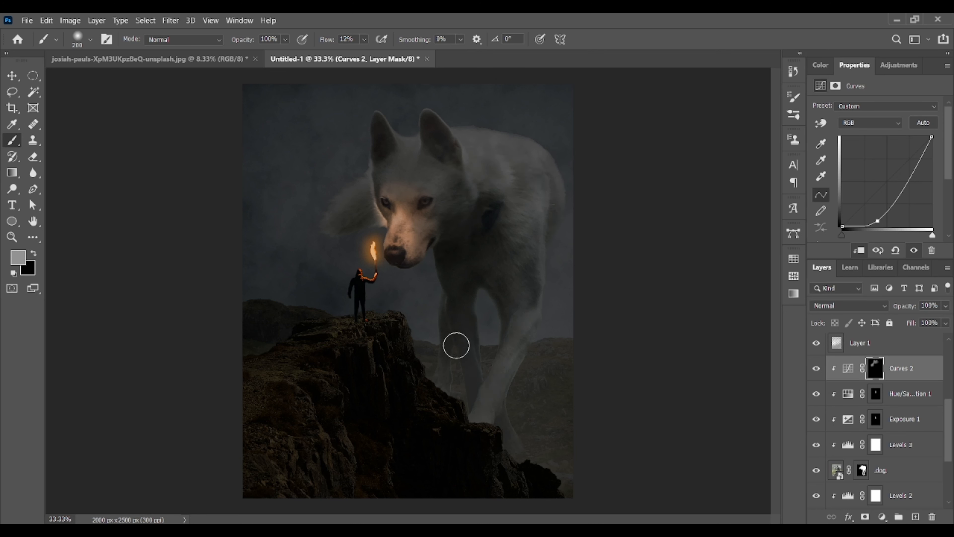
{"action": "left_click_drag", "start_coordinate": [500, 324], "coordinate": [485, 297]}
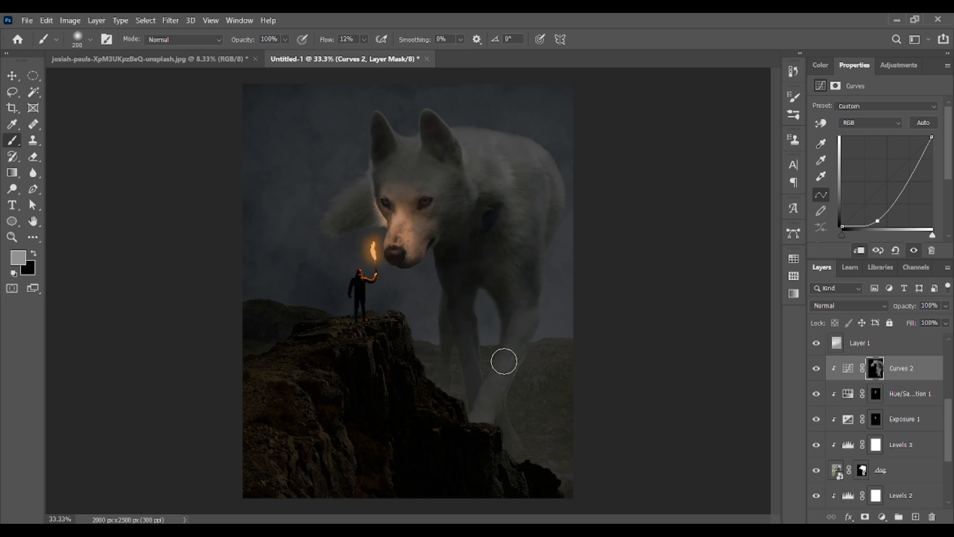
{"action": "left_click_drag", "start_coordinate": [503, 146], "coordinate": [496, 132]}
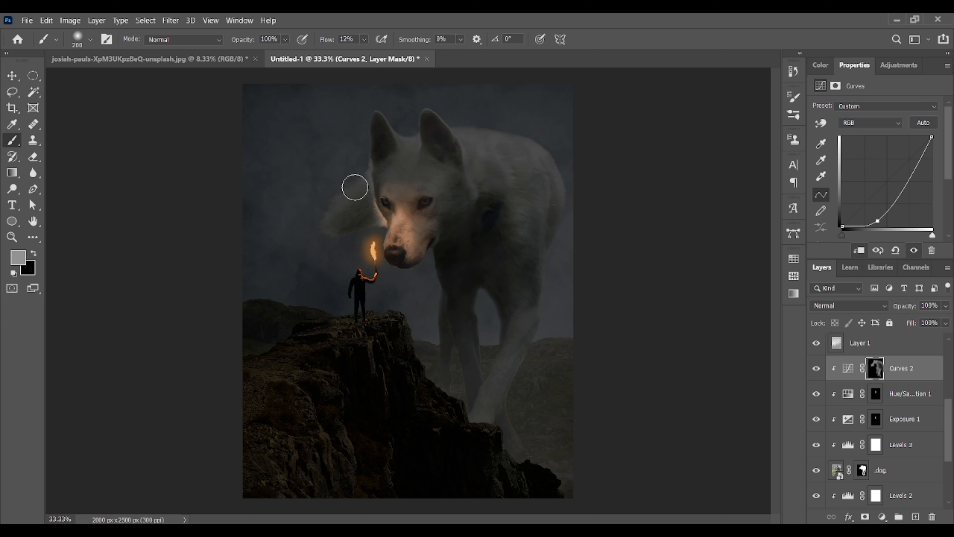
{"action": "left_click_drag", "start_coordinate": [875, 221], "coordinate": [896, 217]}
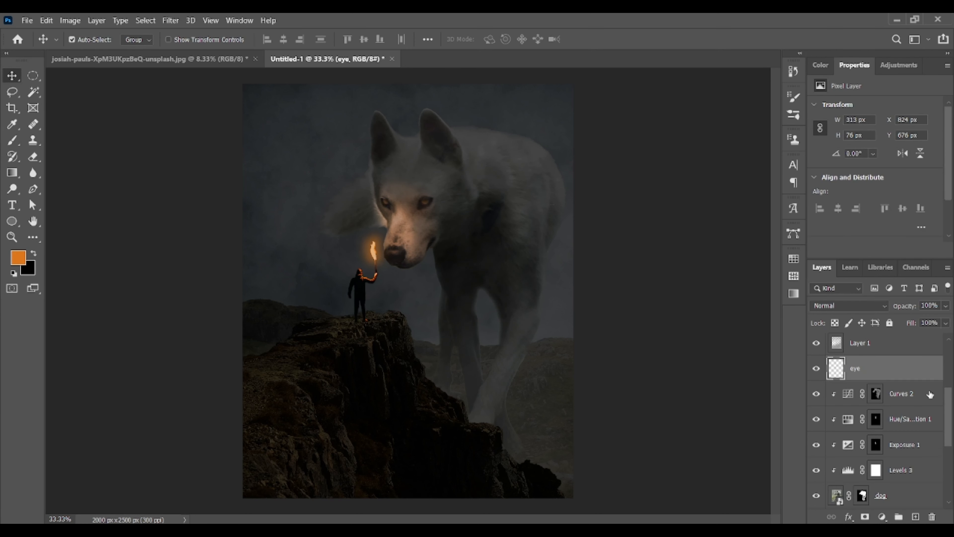
Add a Hue/Saturation adjustment above Curves 1, colorize it with hue 36, saturation 100 and lightness +14, and invert its mask
{"action": "scroll", "coordinate": [930, 394], "scroll_direction": "down", "scroll_amount": 5}
{"action": "left_click", "coordinate": [865, 422]}
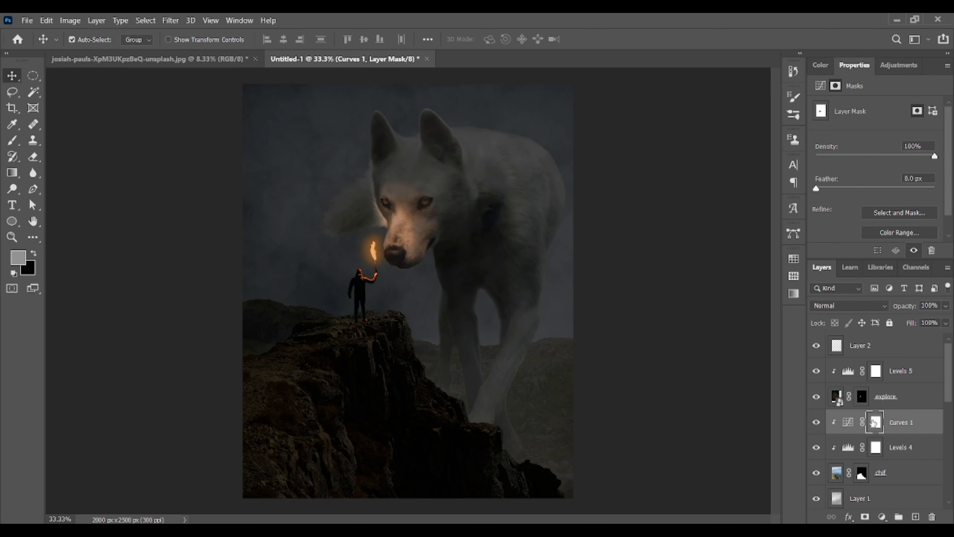
{"action": "left_click_drag", "start_coordinate": [877, 154], "coordinate": [838, 154]}
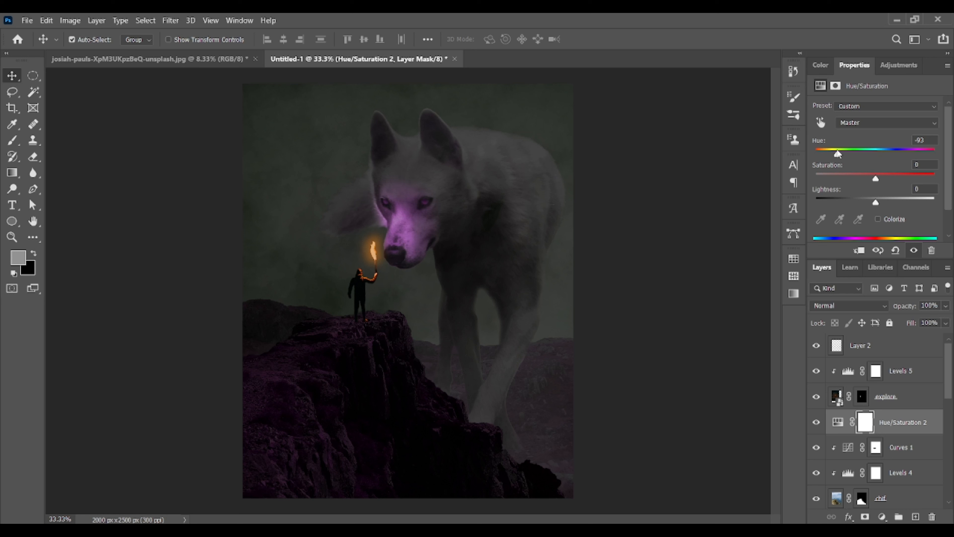
{"action": "left_click_drag", "start_coordinate": [839, 154], "coordinate": [821, 157]}
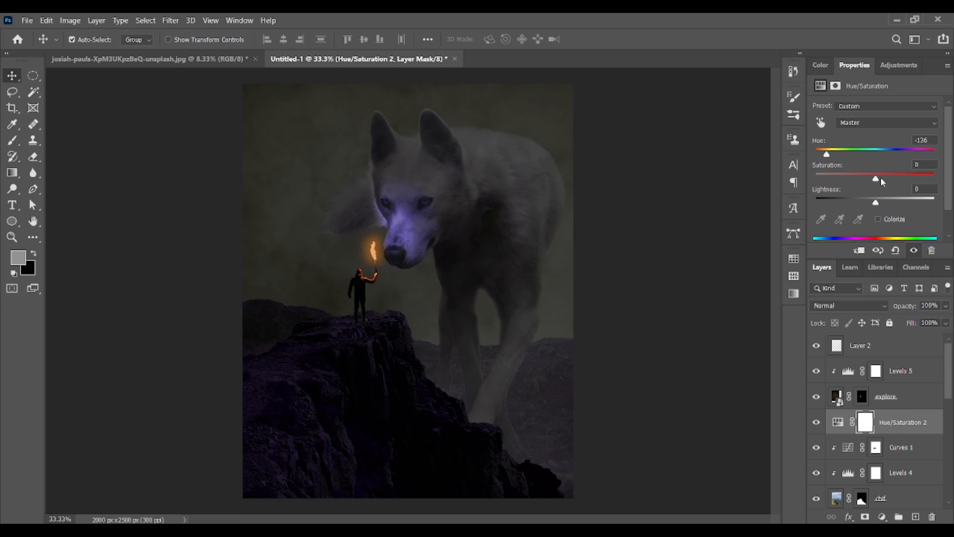
{"action": "left_click", "coordinate": [878, 219]}
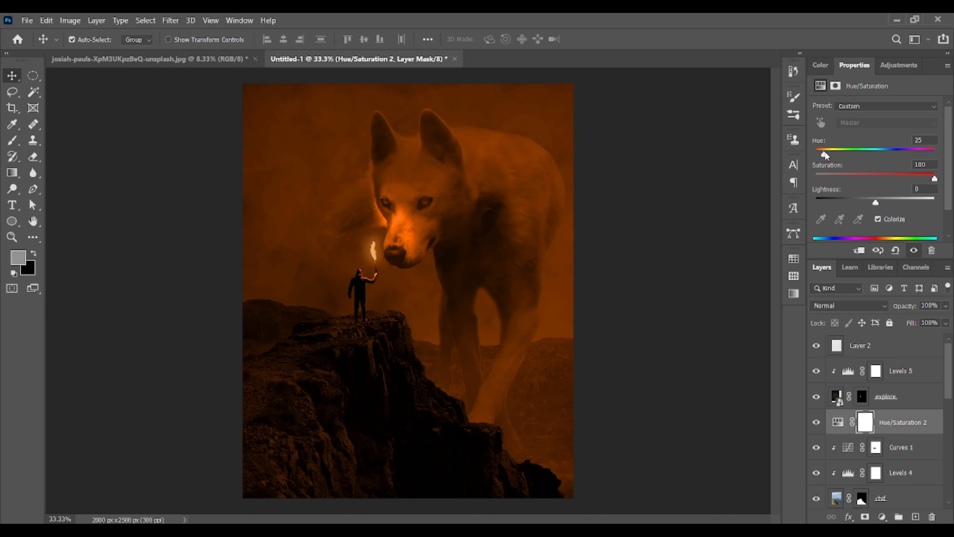
{"action": "left_click_drag", "start_coordinate": [825, 151], "coordinate": [828, 152]}
{"action": "left_click_drag", "start_coordinate": [876, 203], "coordinate": [884, 204]}
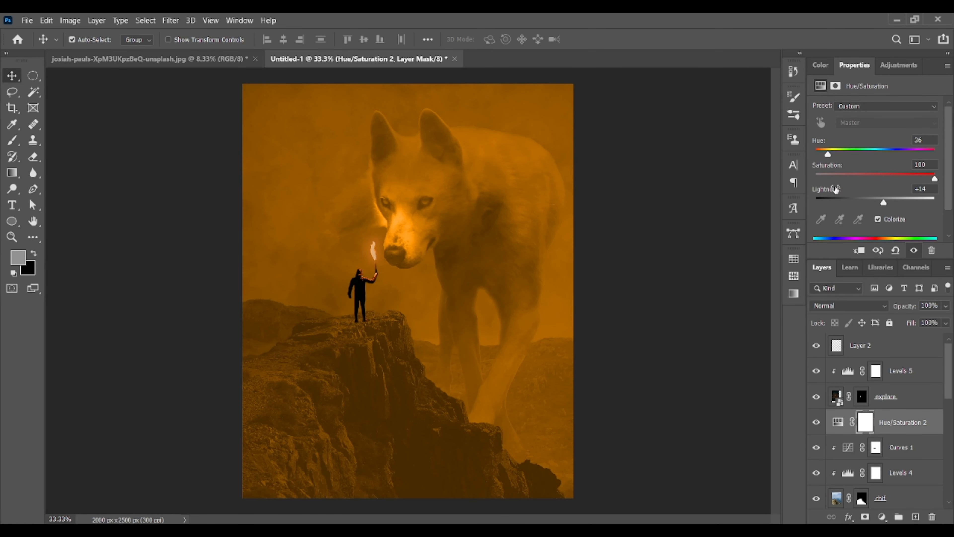
{"action": "key", "text": "ctrl+i"}
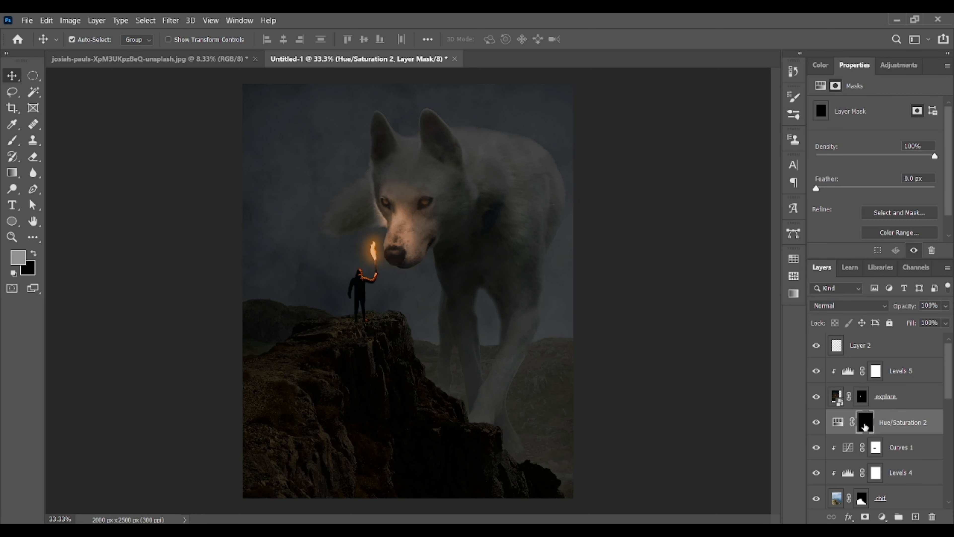
Paint the orange glow onto the cliff top around the torch bearer's feet on the mask, and set the foreground color to white
{"action": "key", "text": "b"}
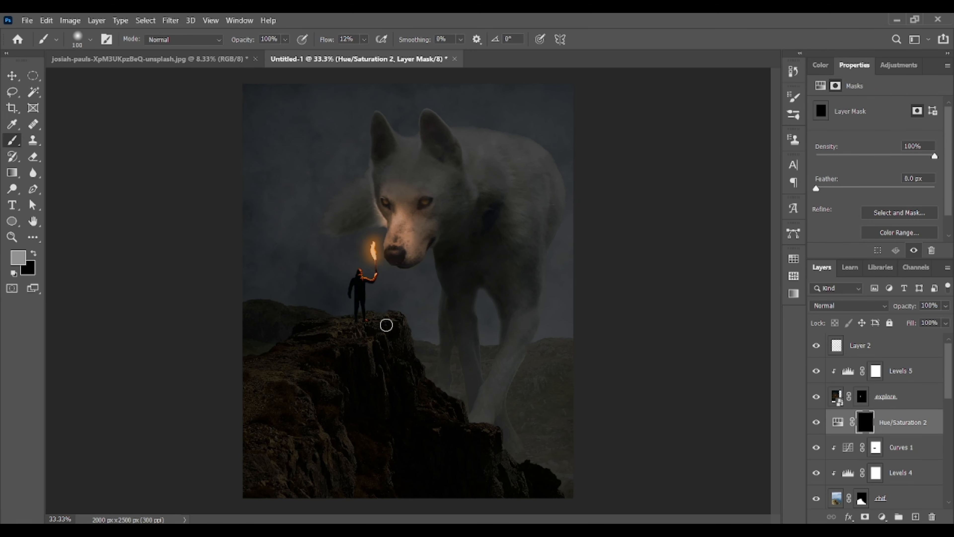
{"action": "left_click_drag", "start_coordinate": [347, 326], "coordinate": [370, 322]}
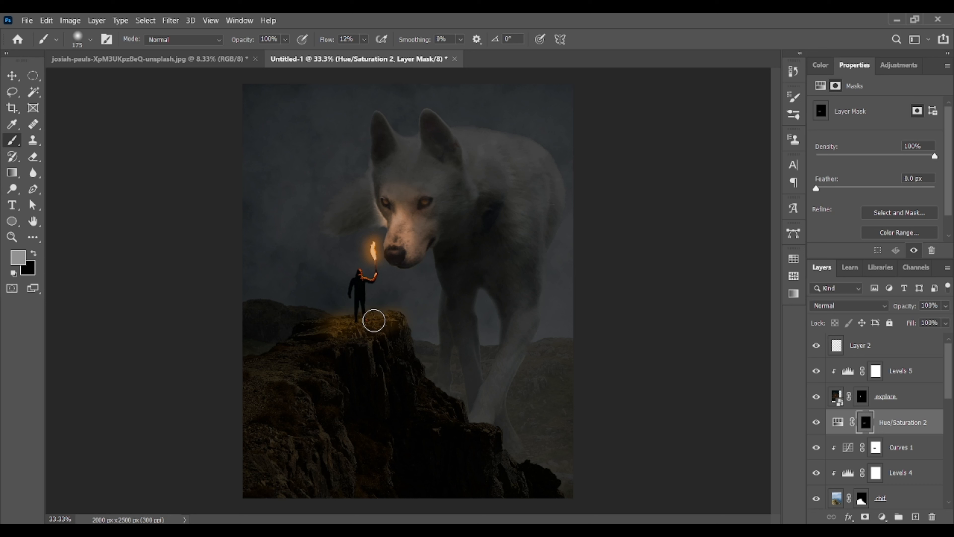
{"action": "left_click", "coordinate": [33, 158]}
{"action": "left_click", "coordinate": [19, 258]}
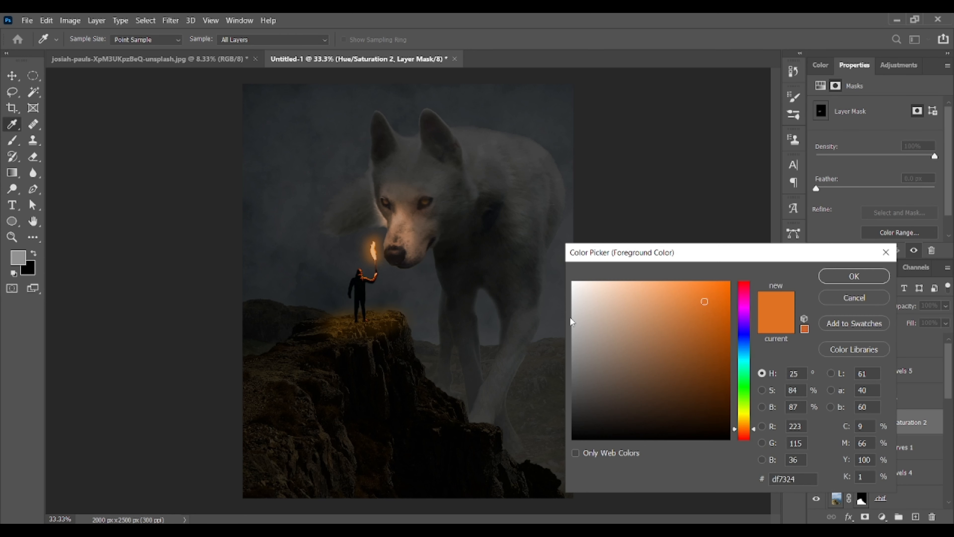
{"action": "left_click", "coordinate": [572, 283]}
{"action": "left_click", "coordinate": [836, 276]}
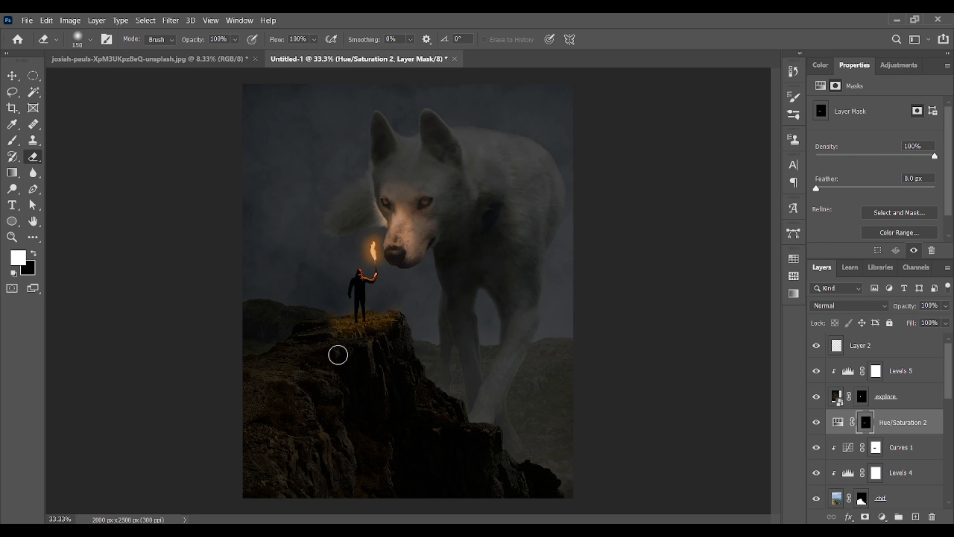
Duplicate the explore layer and convert the copy to a smart object
{"action": "left_click", "coordinate": [12, 75]}
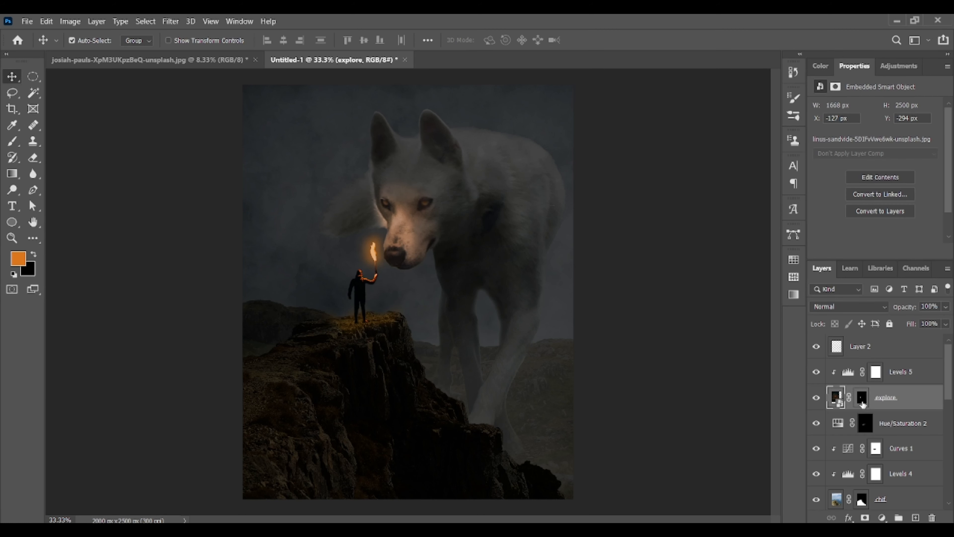
{"action": "key", "text": "ctrl+j"}
{"action": "left_click", "coordinate": [887, 423]}
{"action": "left_click", "coordinate": [879, 400]}
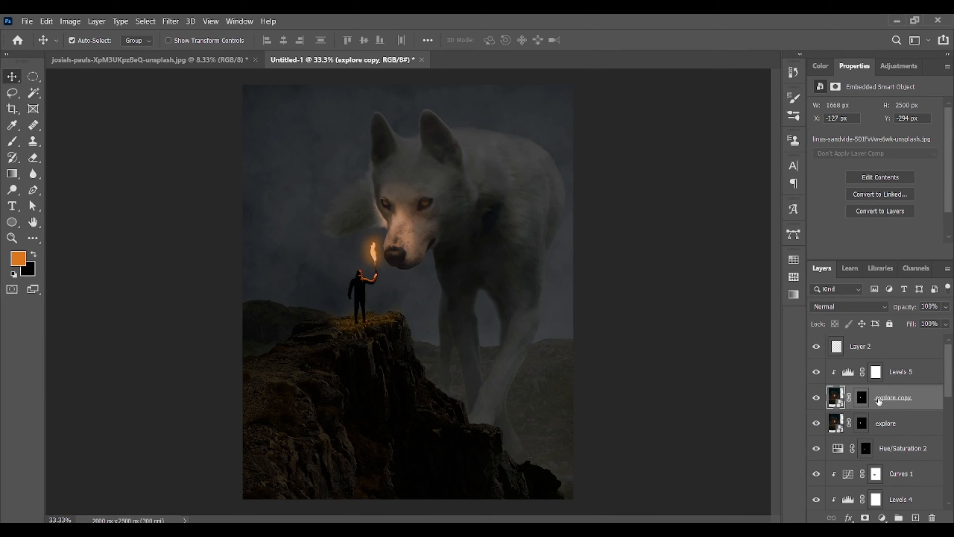
{"action": "right_click", "coordinate": [839, 400]}
{"action": "right_click", "coordinate": [906, 401]}
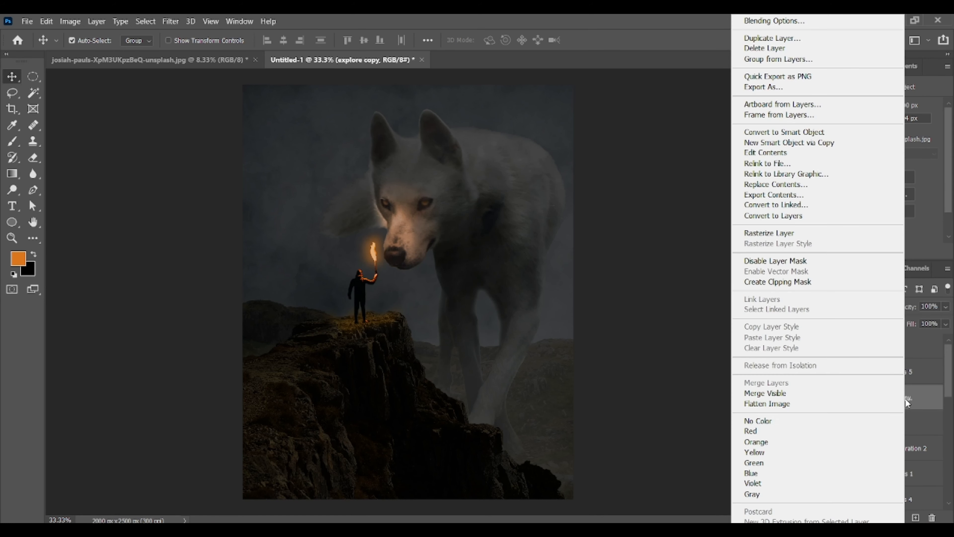
{"action": "left_click", "coordinate": [789, 132]}
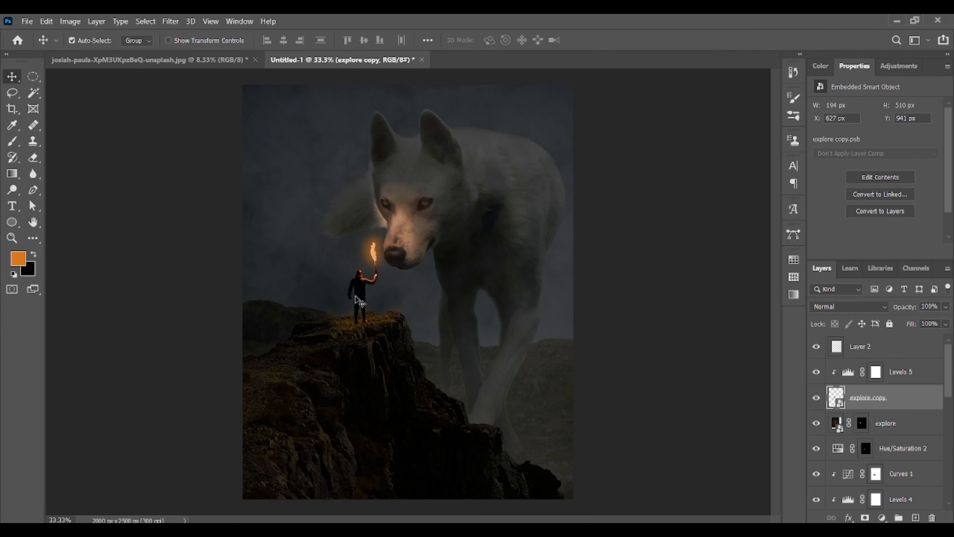
Free-transform the copied figure, rotating it about -125° onto the cliff as a cast shadow that starts at the torch bearer's feet
{"action": "key", "text": "ctrl+t"}
{"action": "left_click_drag", "start_coordinate": [380, 326], "coordinate": [399, 246]}
{"action": "left_click_drag", "start_coordinate": [368, 284], "coordinate": [328, 336]}
{"action": "scroll", "coordinate": [329, 338], "scroll_direction": "up", "scroll_amount": 4}
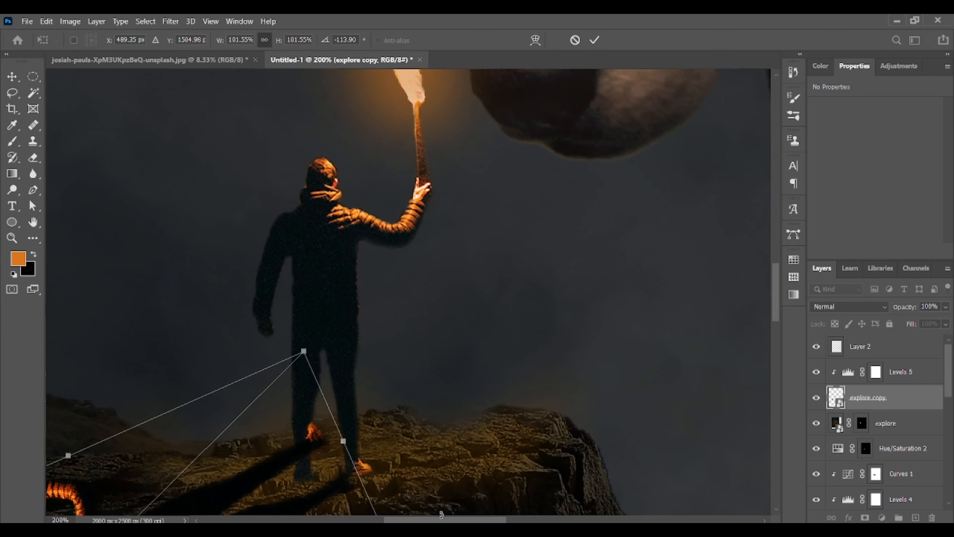
{"action": "scroll", "coordinate": [237, 415], "scroll_direction": "down", "scroll_amount": 1}
{"action": "left_click_drag", "start_coordinate": [200, 375], "coordinate": [189, 412]}
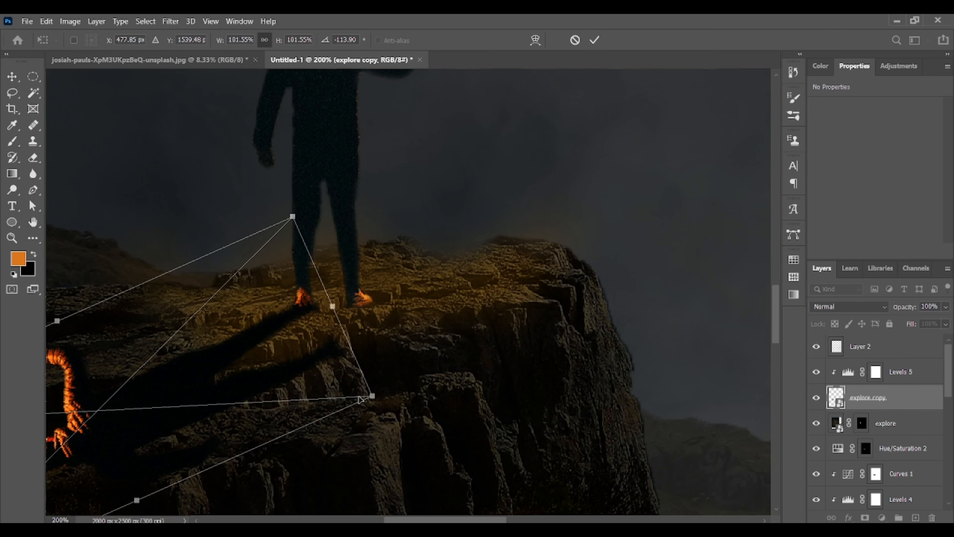
{"action": "left_click_drag", "start_coordinate": [364, 379], "coordinate": [370, 331]}
{"action": "left_click_drag", "start_coordinate": [213, 357], "coordinate": [231, 360]}
{"action": "scroll", "coordinate": [161, 375], "scroll_direction": "down", "scroll_amount": 3}
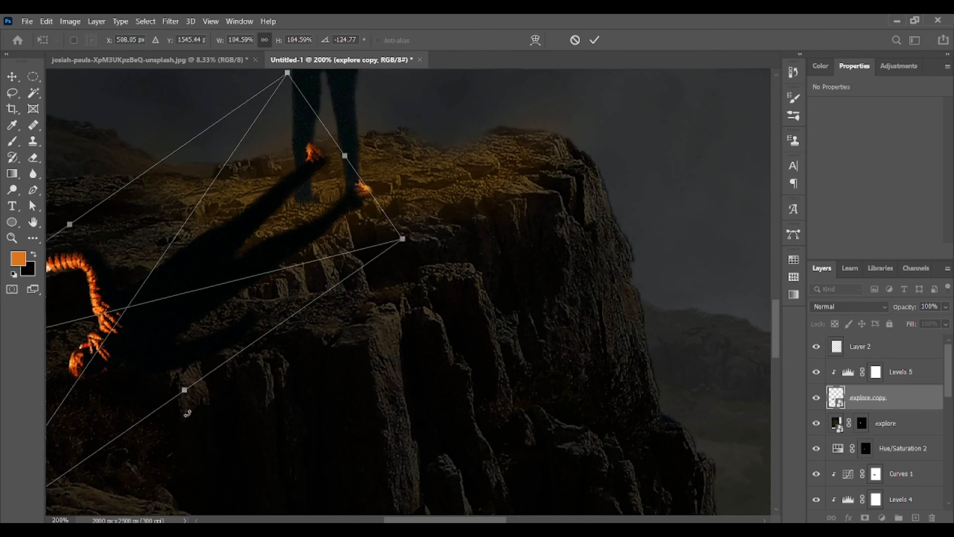
Scale the shadow figure down to about 62.5%, rotate it to about -118° and align its feet with the torch bearer's
{"action": "left_click_drag", "start_coordinate": [186, 389], "coordinate": [139, 278]}
{"action": "left_click_drag", "start_coordinate": [199, 220], "coordinate": [267, 175]}
{"action": "left_click_drag", "start_coordinate": [102, 248], "coordinate": [149, 295]}
{"action": "left_click_drag", "start_coordinate": [84, 428], "coordinate": [68, 417]}
{"action": "left_click_drag", "start_coordinate": [154, 349], "coordinate": [170, 326]}
{"action": "left_click_drag", "start_coordinate": [356, 244], "coordinate": [369, 241]}
{"action": "left_click_drag", "start_coordinate": [293, 240], "coordinate": [309, 218]}
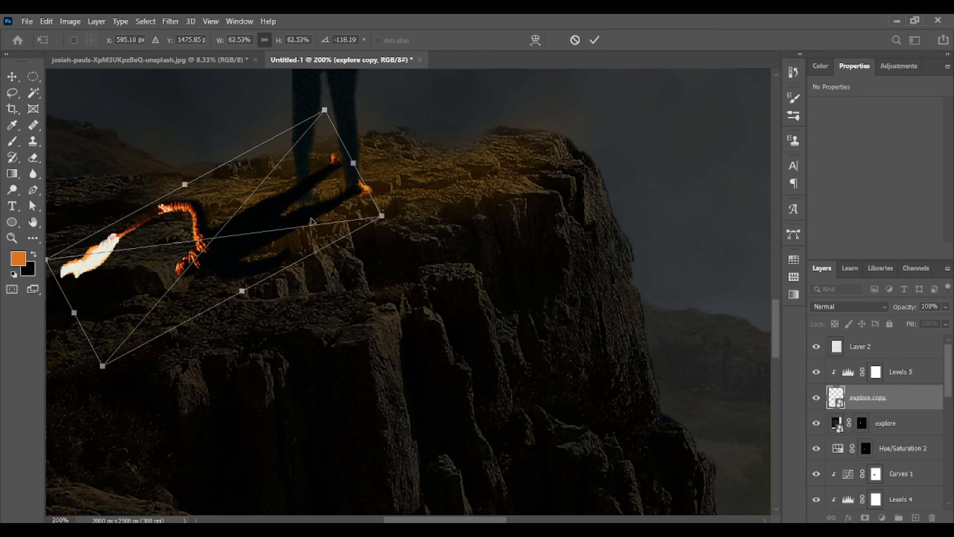
{"action": "left_click", "coordinate": [11, 77]}
{"action": "left_click", "coordinate": [947, 308]}
{"action": "left_click_drag", "start_coordinate": [945, 322], "coordinate": [904, 324]}
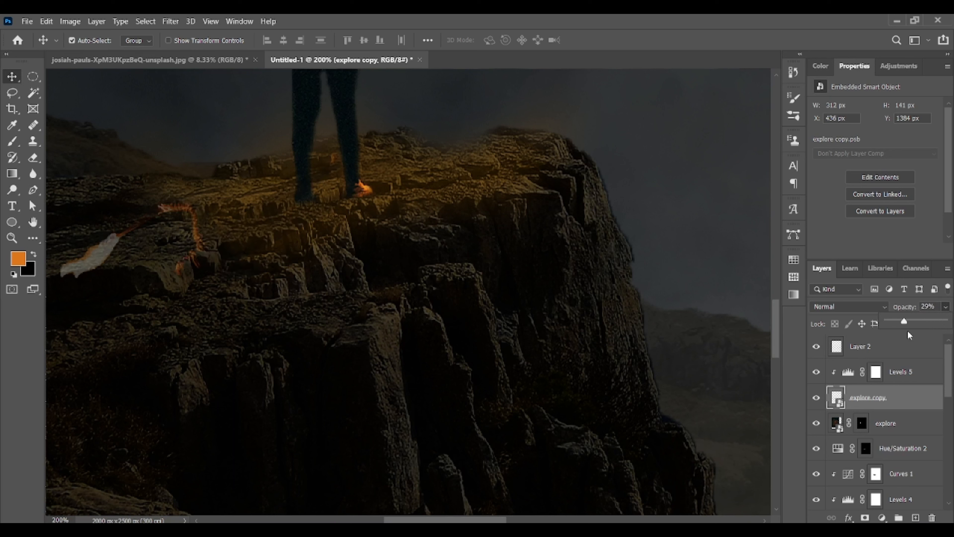
{"action": "key", "text": "ctrl+z"}
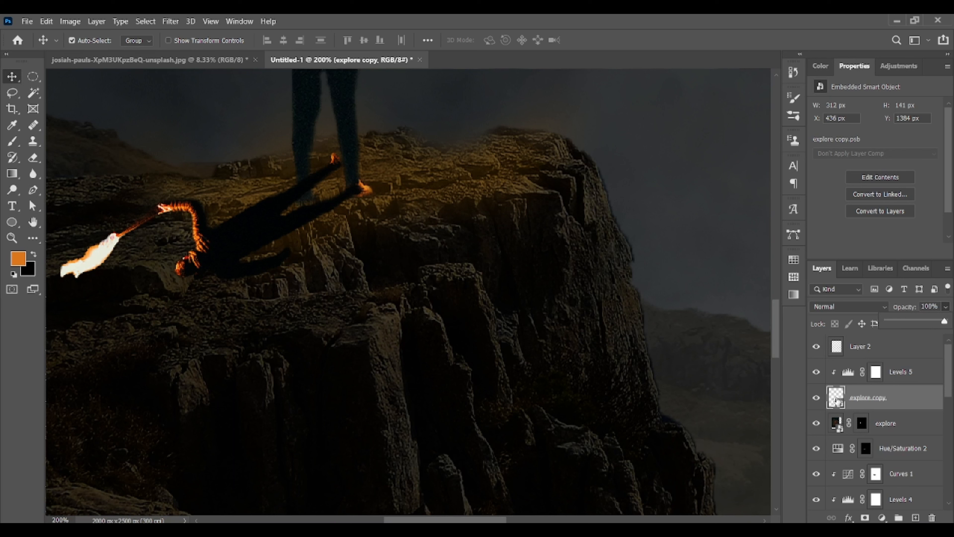
Add a black Solid Color fill clipped to the explore copy layer
{"action": "left_click", "coordinate": [882, 518]}
{"action": "left_click", "coordinate": [865, 301]}
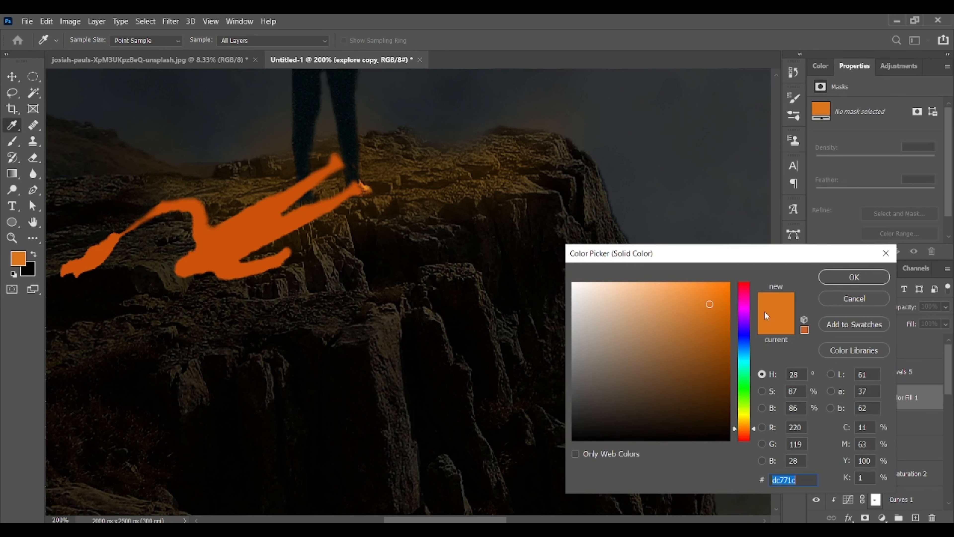
{"action": "left_click", "coordinate": [567, 433]}
{"action": "key", "text": "Return"}
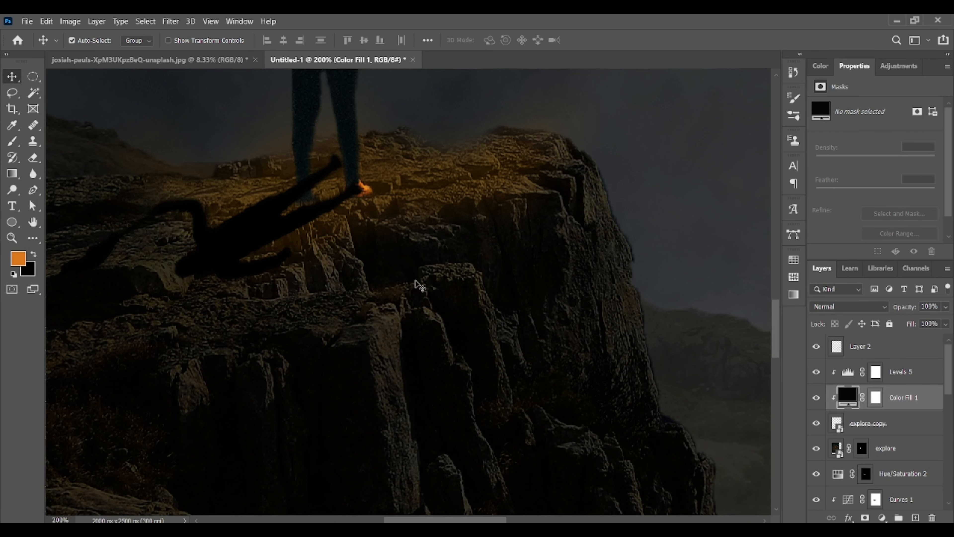
Choose a textured fog brush at 76% opacity and set the foreground color to grey 959595
{"action": "key", "text": "b"}
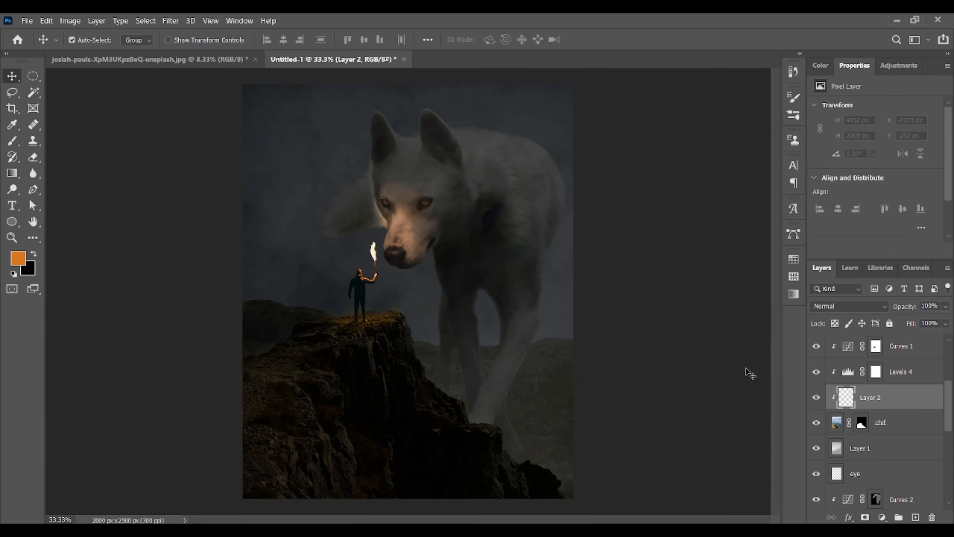
{"action": "left_click", "coordinate": [12, 141]}
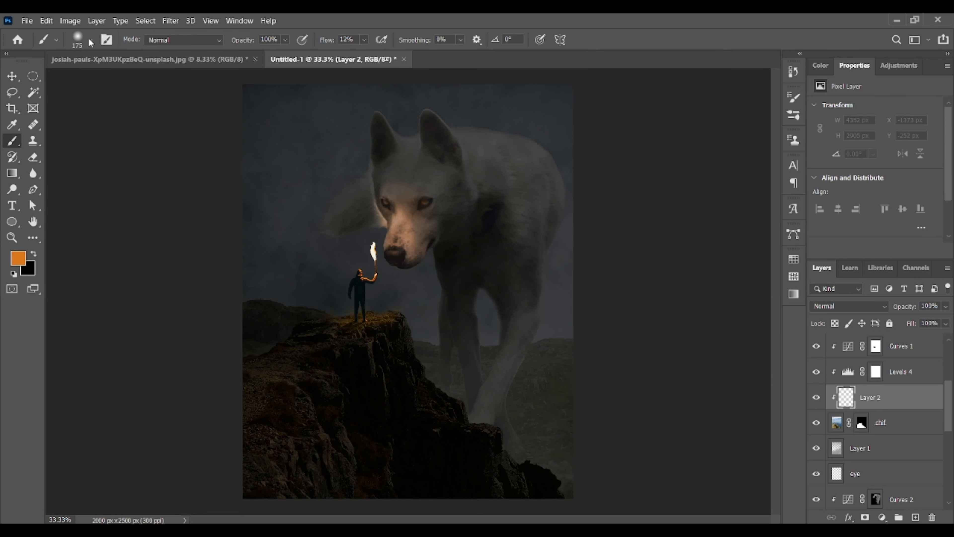
{"action": "left_click", "coordinate": [90, 39]}
{"action": "left_click", "coordinate": [179, 375]}
{"action": "left_click", "coordinate": [15, 256]}
{"action": "left_click", "coordinate": [572, 348]}
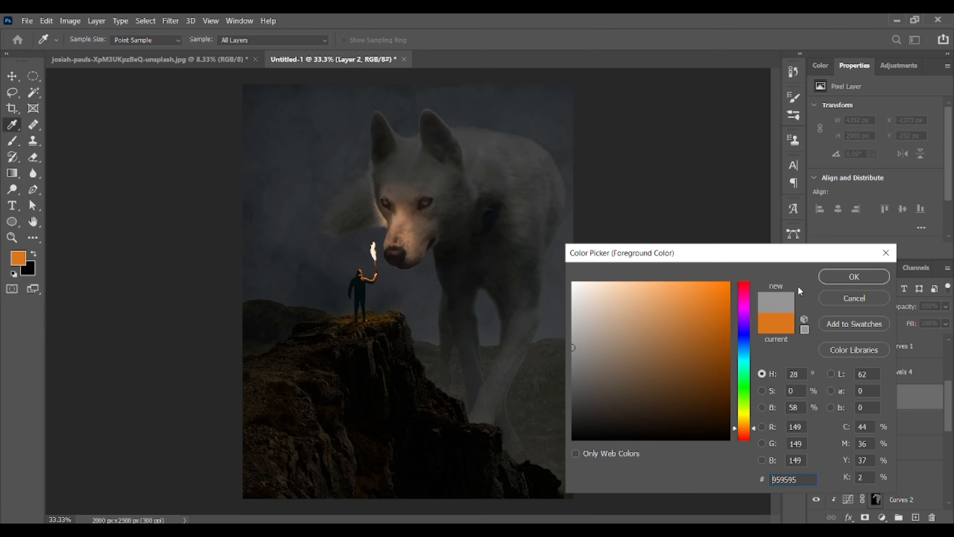
{"action": "left_click", "coordinate": [854, 277]}
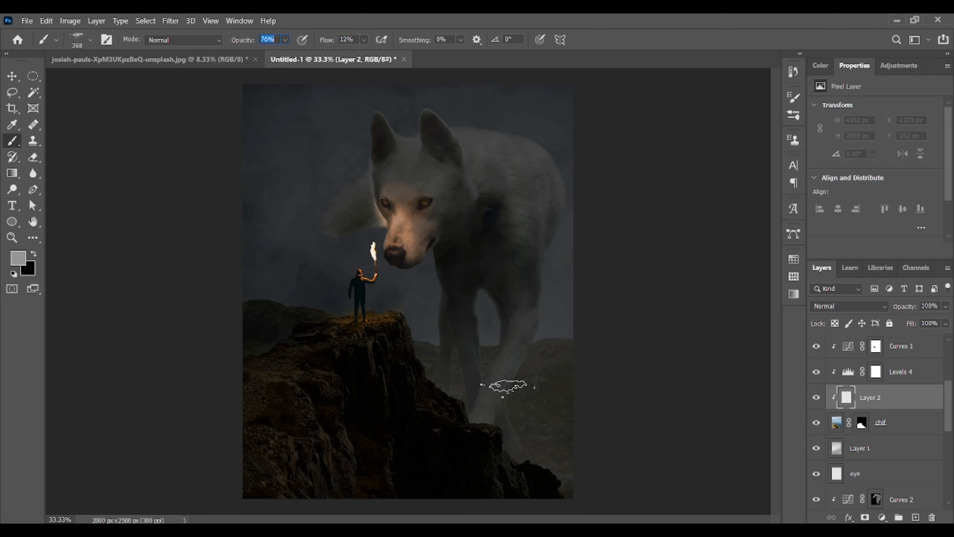
Move the painted fog layer, Layer 2, above the explore layer and lower its opacity to 25%
{"action": "left_click_drag", "start_coordinate": [870, 399], "coordinate": [882, 363]}
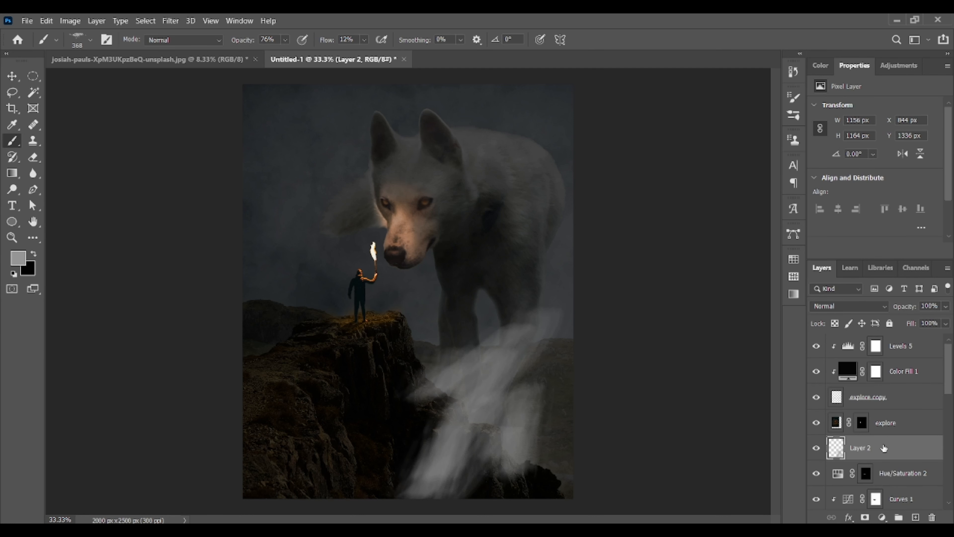
{"action": "left_click_drag", "start_coordinate": [884, 448], "coordinate": [877, 425]}
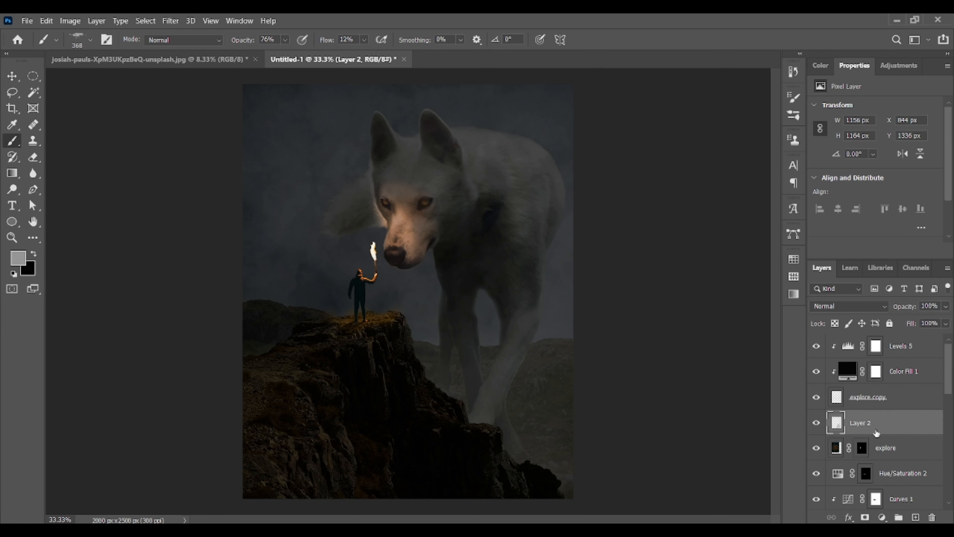
{"action": "left_click", "coordinate": [946, 306]}
{"action": "left_click_drag", "start_coordinate": [948, 320], "coordinate": [902, 321]}
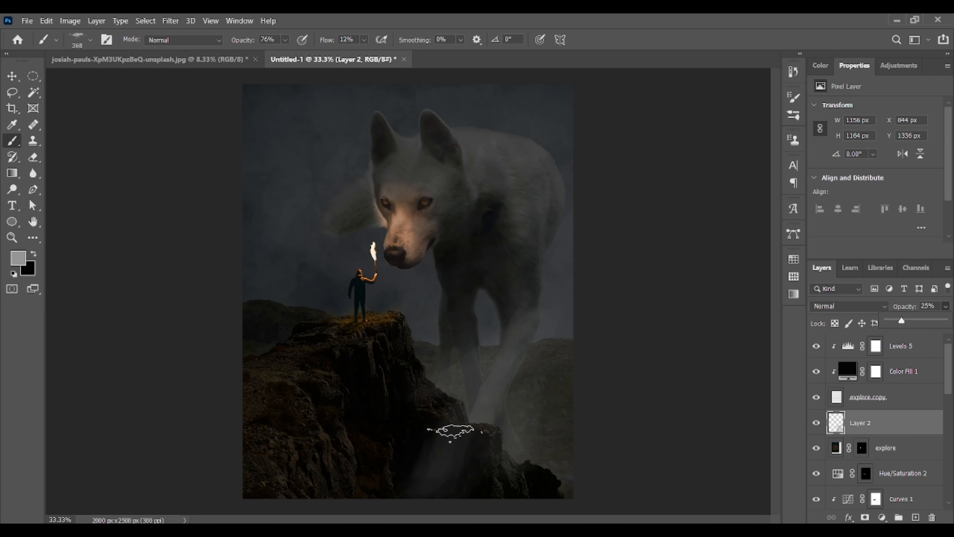
Paint fog along the base of the cliff and reduce the fog layer's opacity to 12%
{"action": "left_click", "coordinate": [478, 477]}
{"action": "mouse_move", "coordinate": [469, 475]}
{"action": "left_mouse_down"}
{"action": "mouse_move", "coordinate": [562, 486]}
{"action": "mouse_move", "coordinate": [532, 505]}
{"action": "mouse_move", "coordinate": [383, 486]}
{"action": "mouse_move", "coordinate": [390, 480]}
{"action": "mouse_move", "coordinate": [320, 511]}
{"action": "left_mouse_up"}
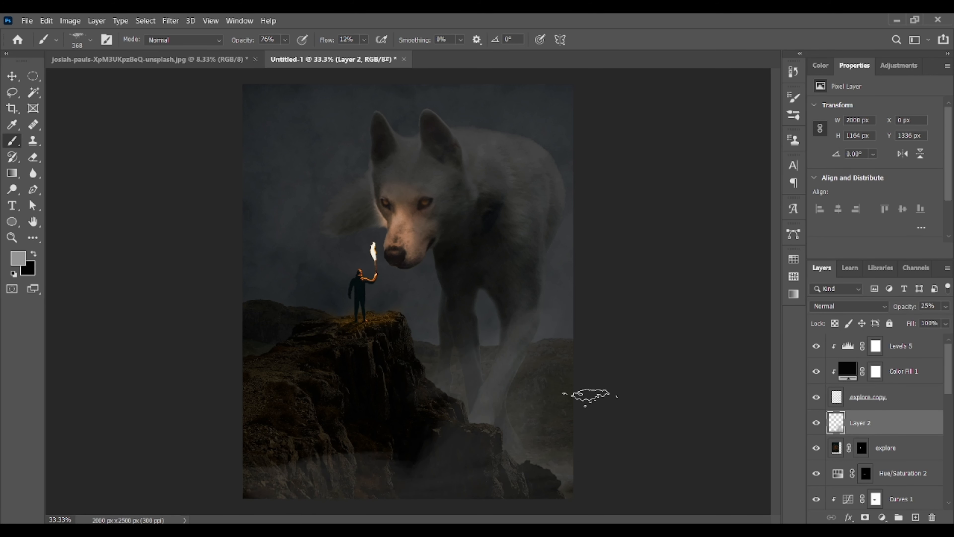
{"action": "left_click", "coordinate": [946, 306]}
{"action": "left_click_drag", "start_coordinate": [903, 321], "coordinate": [894, 322]}
Paint more fog over the cliff's face and its left slope, enlarging the brush to 800 px
{"action": "left_click", "coordinate": [342, 459]}
{"action": "mouse_move", "coordinate": [422, 412]}
{"action": "left_mouse_down"}
{"action": "mouse_move", "coordinate": [420, 450]}
{"action": "mouse_move", "coordinate": [319, 479]}
{"action": "left_mouse_up"}
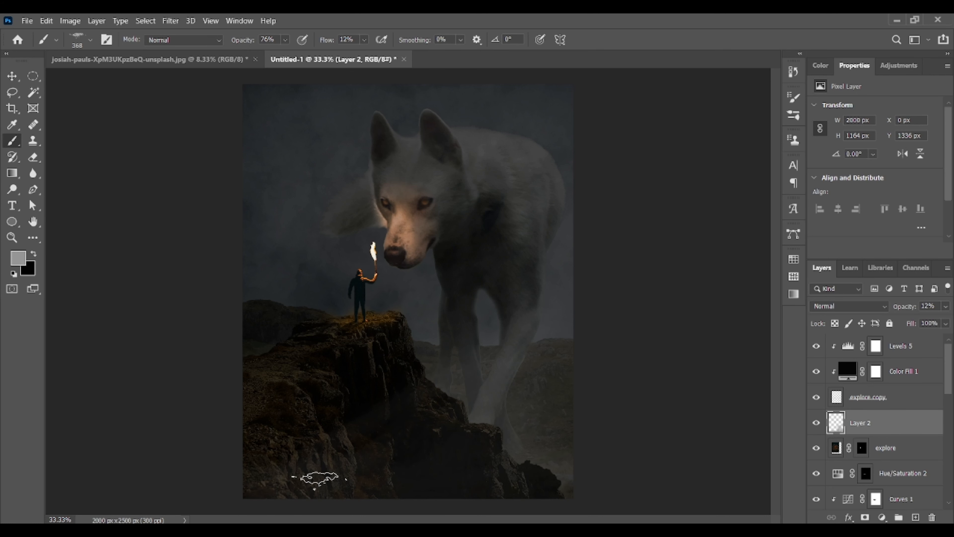
{"action": "key", "text": "bracketright"}
{"action": "key", "text": "bracketright"}
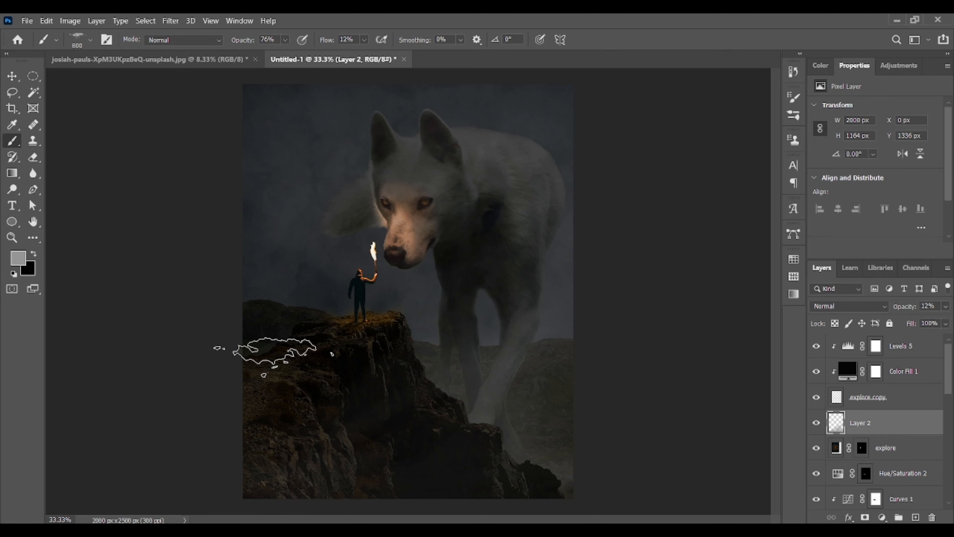
{"action": "mouse_move", "coordinate": [294, 378]}
{"action": "left_mouse_down"}
{"action": "mouse_move", "coordinate": [585, 453]}
{"action": "mouse_move", "coordinate": [505, 400]}
{"action": "mouse_move", "coordinate": [287, 494]}
{"action": "left_mouse_up"}
Enable Shape Dynamics with maximum size jitter, Scattering and Transfer for the fog brush
{"action": "left_click", "coordinate": [87, 37]}
{"action": "left_click", "coordinate": [88, 36]}
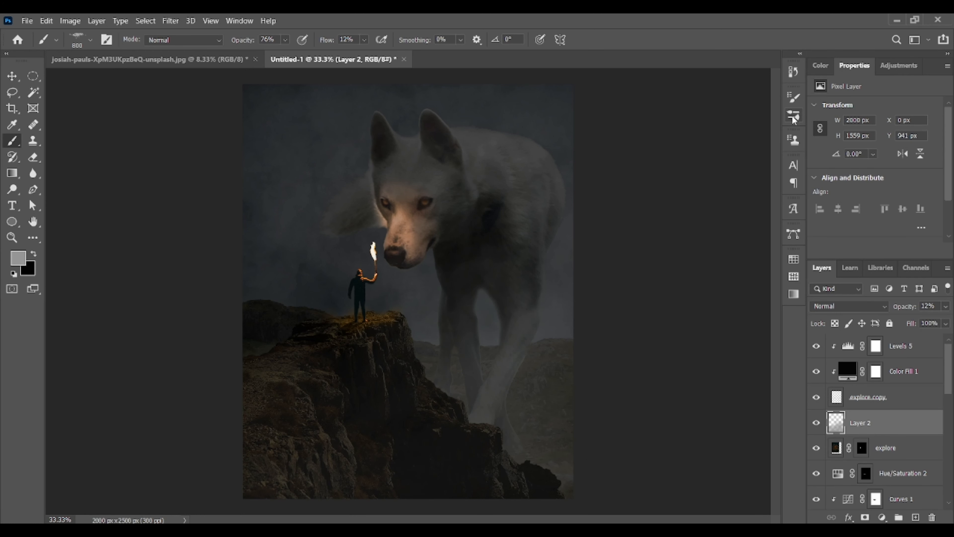
{"action": "left_click", "coordinate": [793, 115]}
{"action": "left_click", "coordinate": [566, 91]}
{"action": "left_click", "coordinate": [563, 146]}
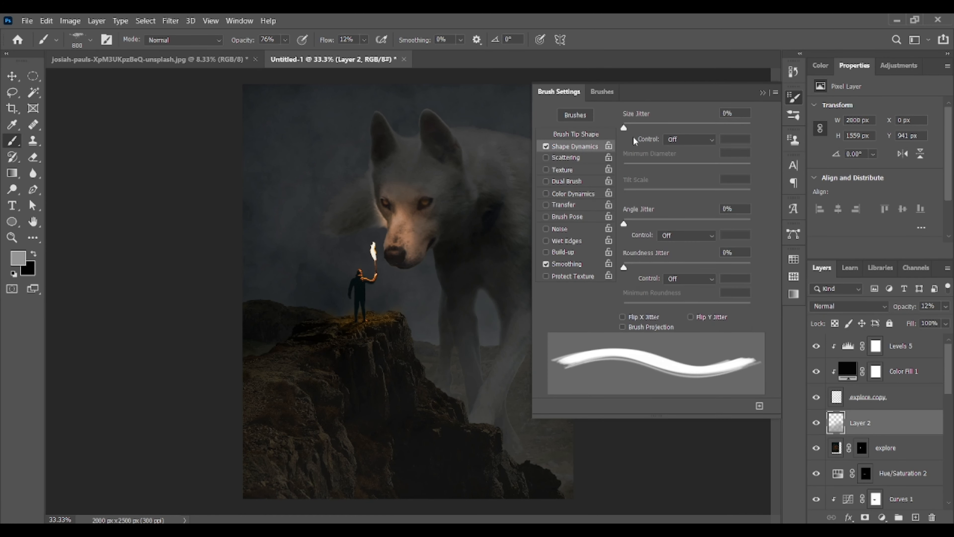
{"action": "left_click_drag", "start_coordinate": [625, 128], "coordinate": [781, 134]}
{"action": "left_click", "coordinate": [568, 158]}
{"action": "left_click", "coordinate": [691, 139]}
{"action": "left_click", "coordinate": [682, 178]}
{"action": "left_click", "coordinate": [564, 205]}
{"action": "left_click", "coordinate": [763, 93]}
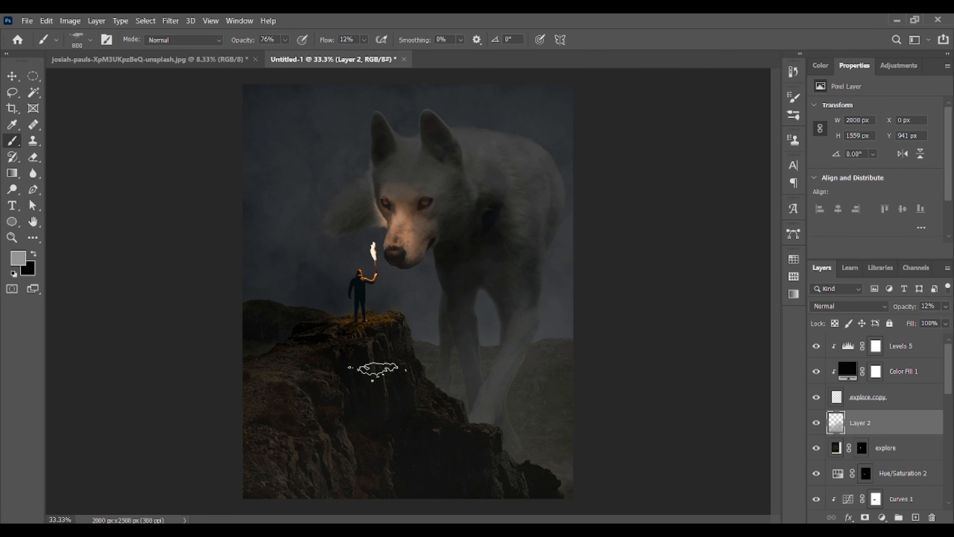
Raise Layer 2's opacity to about 36% and paint more fog over the cliff's right slope beside the dog's legs
{"action": "left_click", "coordinate": [945, 308]}
{"action": "left_click_drag", "start_coordinate": [893, 322], "coordinate": [908, 322]}
{"action": "mouse_move", "coordinate": [445, 379]}
{"action": "left_mouse_down"}
{"action": "mouse_move", "coordinate": [487, 363]}
{"action": "mouse_move", "coordinate": [461, 451]}
{"action": "left_mouse_up"}
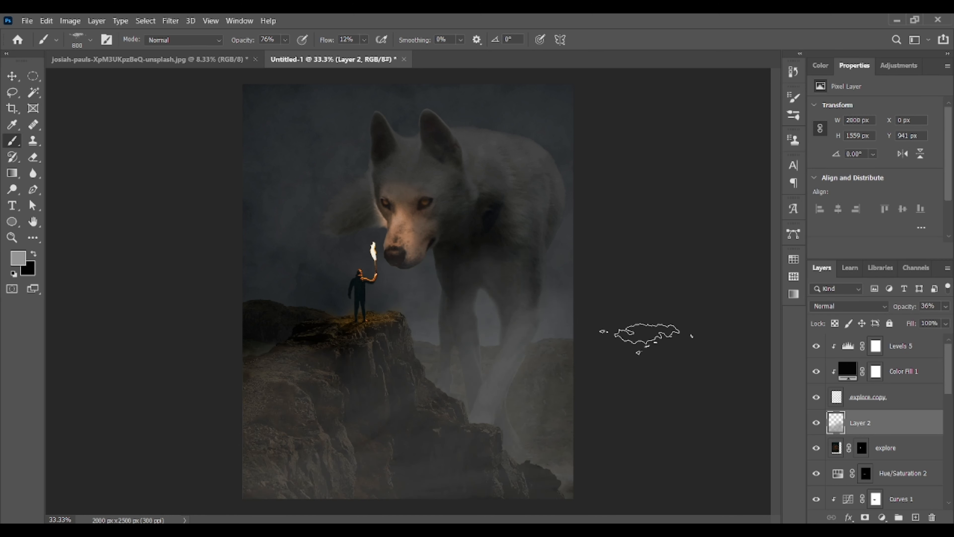
{"action": "left_click", "coordinate": [946, 307]}
{"action": "mouse_move", "coordinate": [908, 322]}
{"action": "left_mouse_down"}
{"action": "mouse_move", "coordinate": [928, 323]}
{"action": "mouse_move", "coordinate": [902, 326]}
{"action": "mouse_move", "coordinate": [910, 321]}
{"action": "left_mouse_up"}
Add a new layer above Layer 2 for more fog, undo the heavy test stroke and lower the layer's opacity to 37%
{"action": "left_click", "coordinate": [916, 518]}
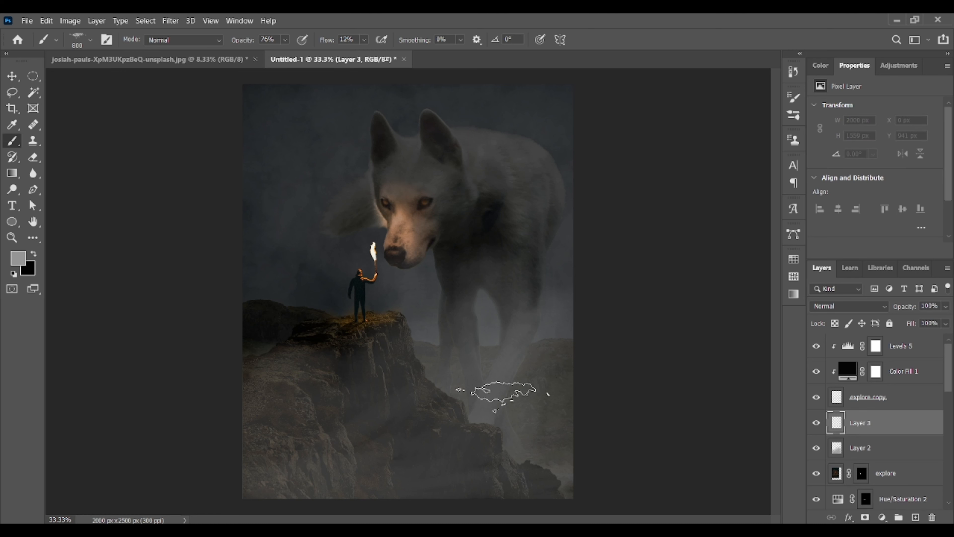
{"action": "mouse_move", "coordinate": [505, 390]}
{"action": "left_mouse_down"}
{"action": "mouse_move", "coordinate": [507, 405]}
{"action": "mouse_move", "coordinate": [448, 364]}
{"action": "mouse_move", "coordinate": [556, 334]}
{"action": "mouse_move", "coordinate": [499, 410]}
{"action": "left_mouse_up"}
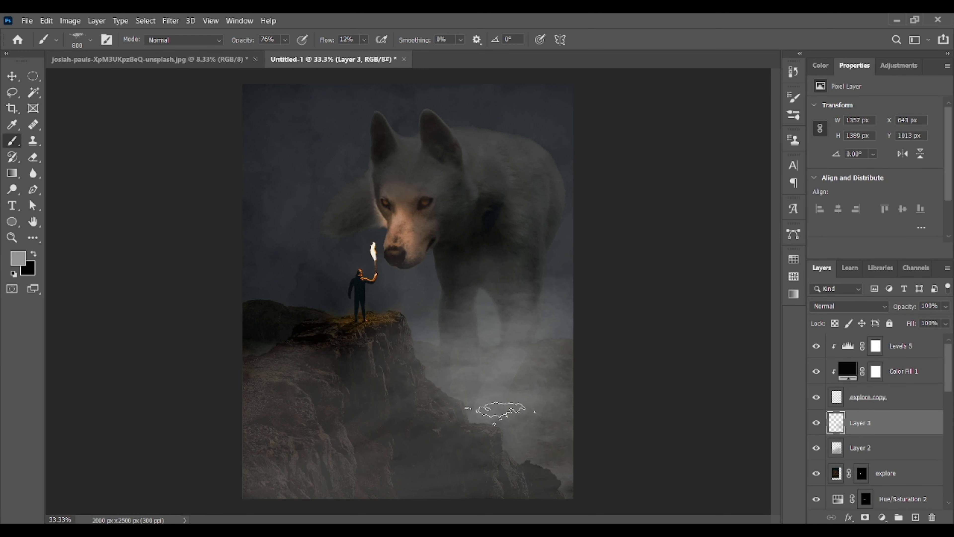
{"action": "key", "text": "ctrl+z"}
{"action": "left_click_drag", "start_coordinate": [947, 311], "coordinate": [909, 322]}
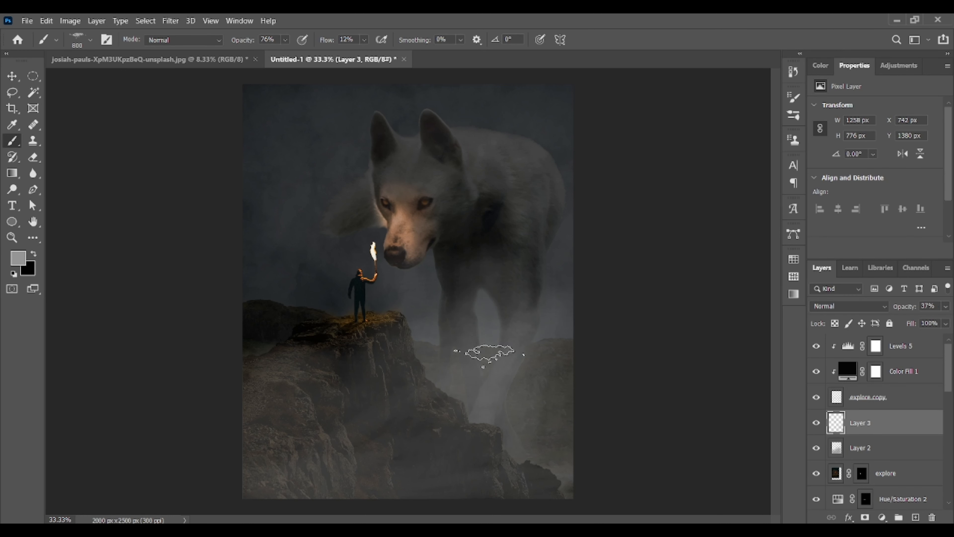
Paint fog on the new layer across the lower valley and cliff, and over the sky and the dog's upper body
{"action": "mouse_move", "coordinate": [543, 440]}
{"action": "left_mouse_down"}
{"action": "mouse_move", "coordinate": [276, 494]}
{"action": "mouse_move", "coordinate": [248, 383]}
{"action": "left_mouse_up"}
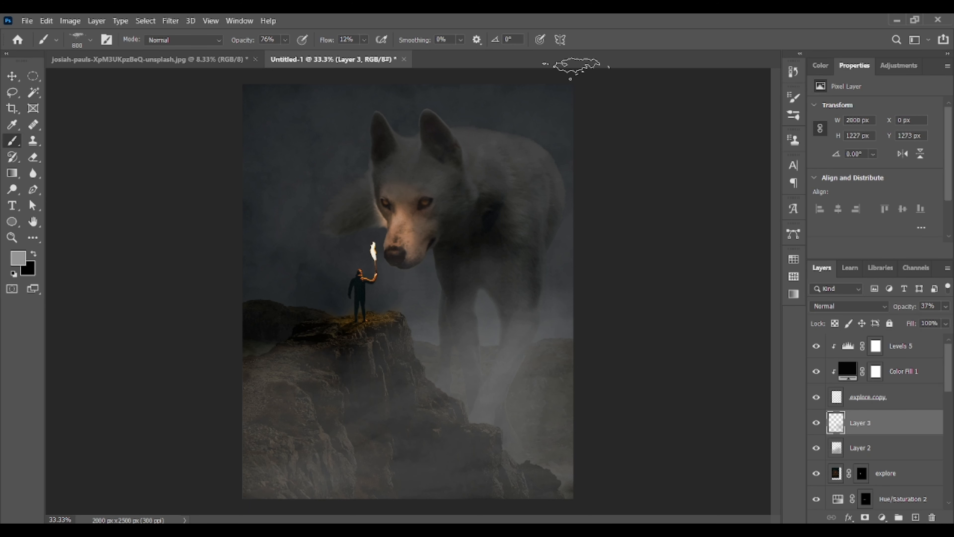
{"action": "mouse_move", "coordinate": [326, 241]}
{"action": "left_mouse_down"}
{"action": "mouse_move", "coordinate": [255, 352]}
{"action": "mouse_move", "coordinate": [503, 347]}
{"action": "mouse_move", "coordinate": [404, 85]}
{"action": "mouse_move", "coordinate": [236, 250]}
{"action": "mouse_move", "coordinate": [253, 192]}
{"action": "mouse_move", "coordinate": [249, 99]}
{"action": "mouse_move", "coordinate": [211, 78]}
{"action": "mouse_move", "coordinate": [544, 101]}
{"action": "left_mouse_up"}
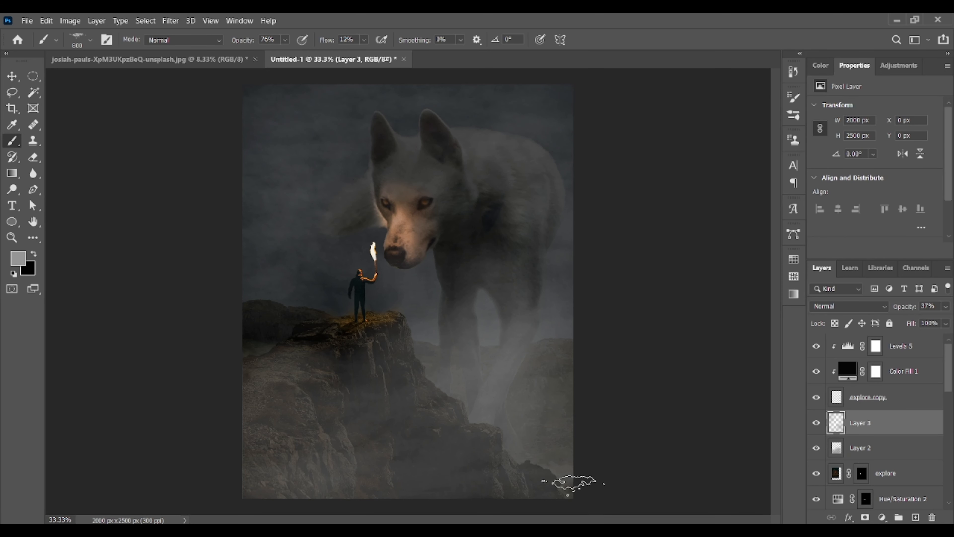
{"action": "left_click", "coordinate": [11, 77]}
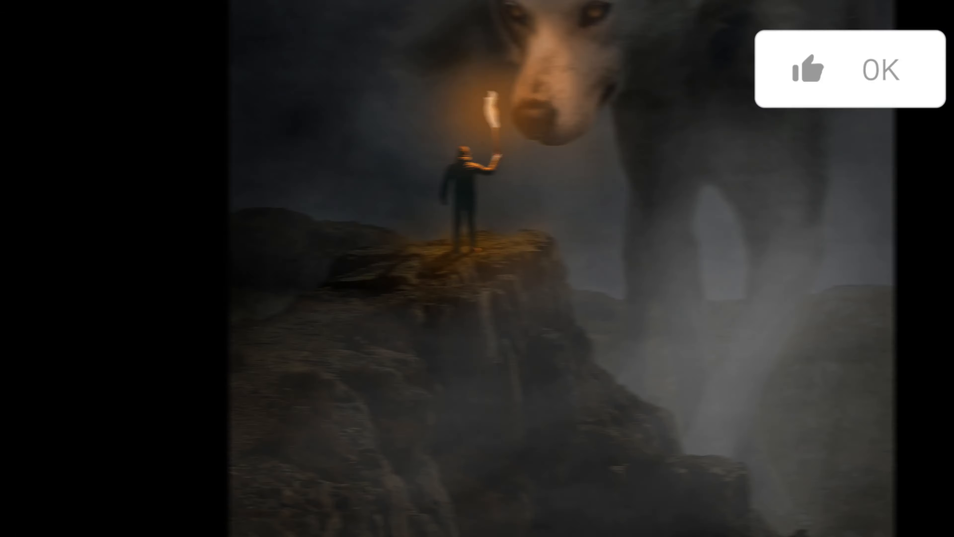